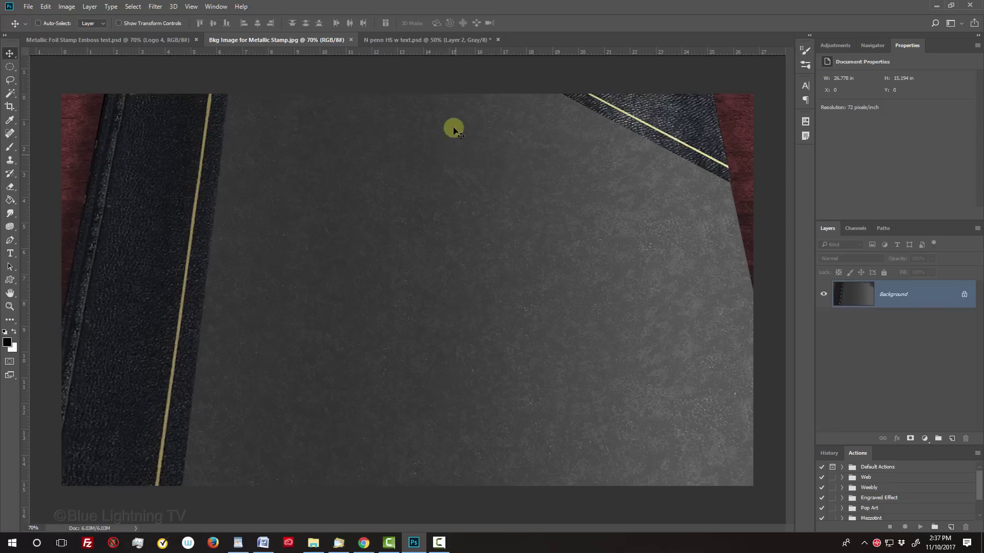
Switch to the 'N penn HS w text.psd' school seal document.
click(438, 40)
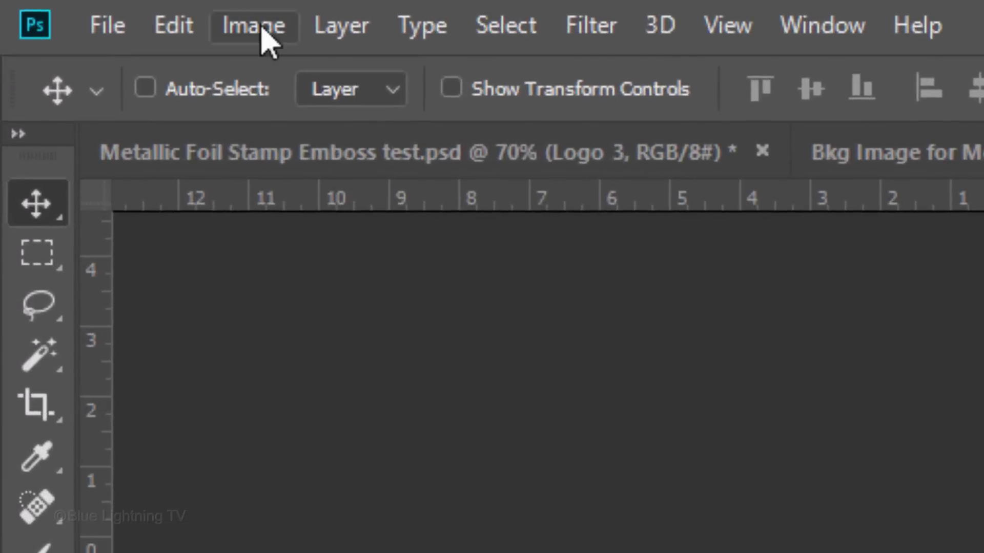
Set the seal's Canvas Size to 100% width and 125% height, anchored top-centre.
click(67, 7)
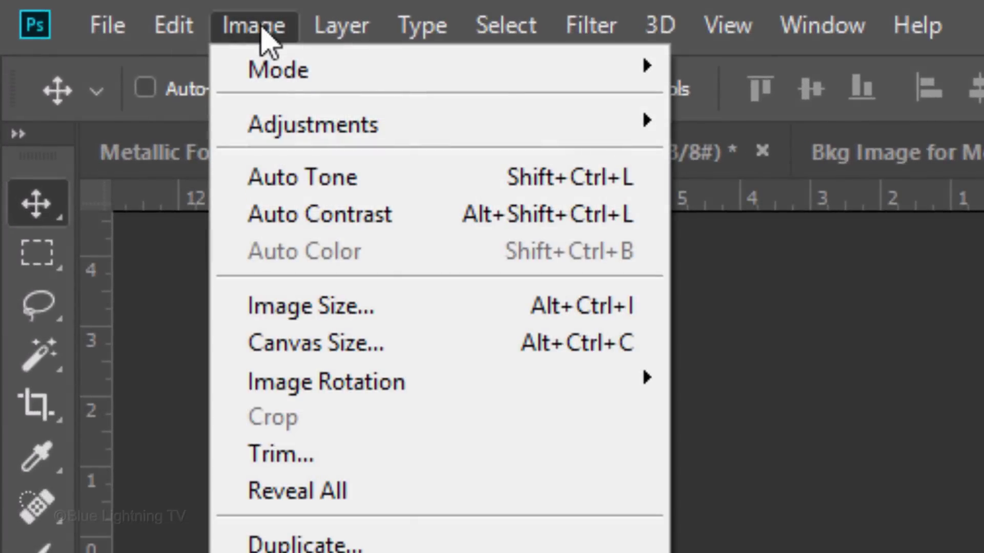
click(296, 344)
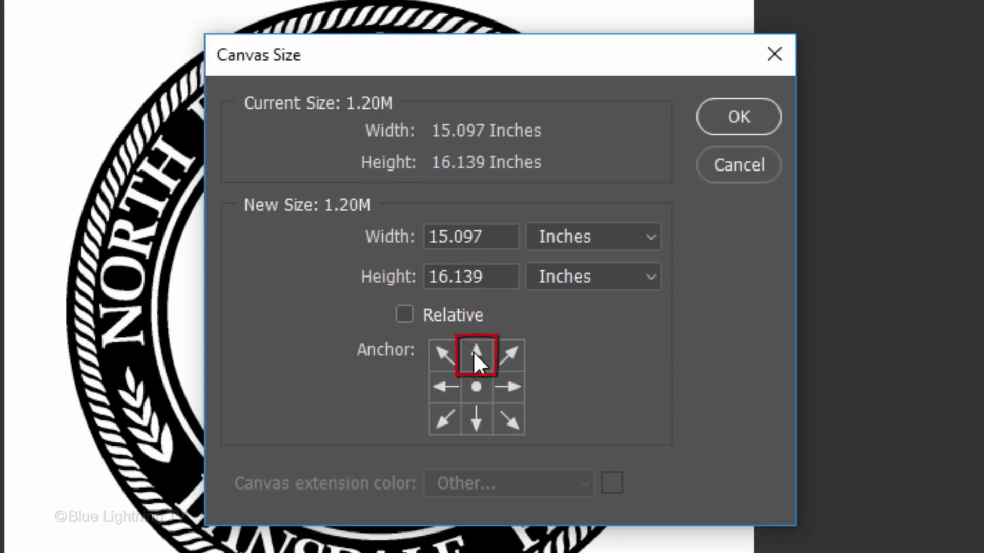
click(476, 356)
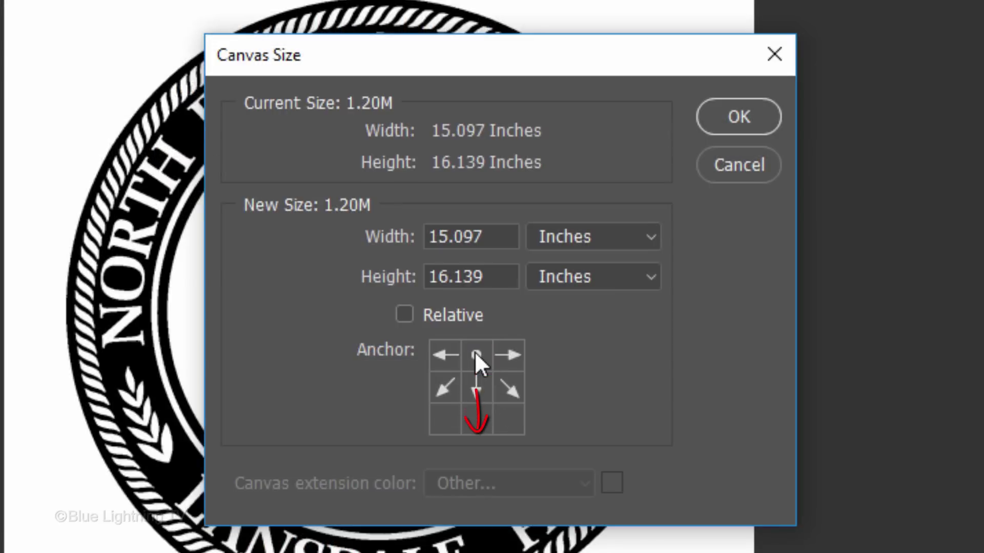
click(651, 238)
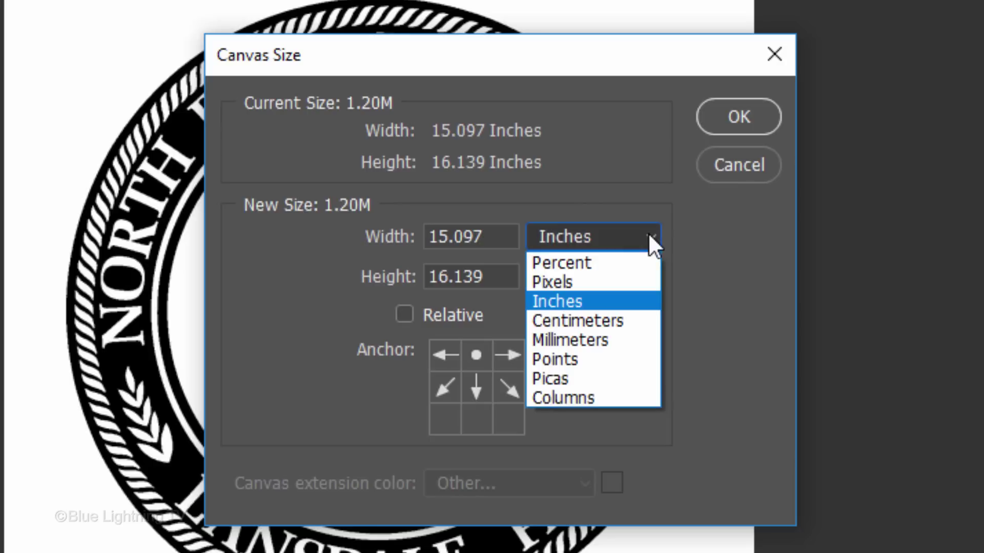
click(641, 261)
click(485, 273)
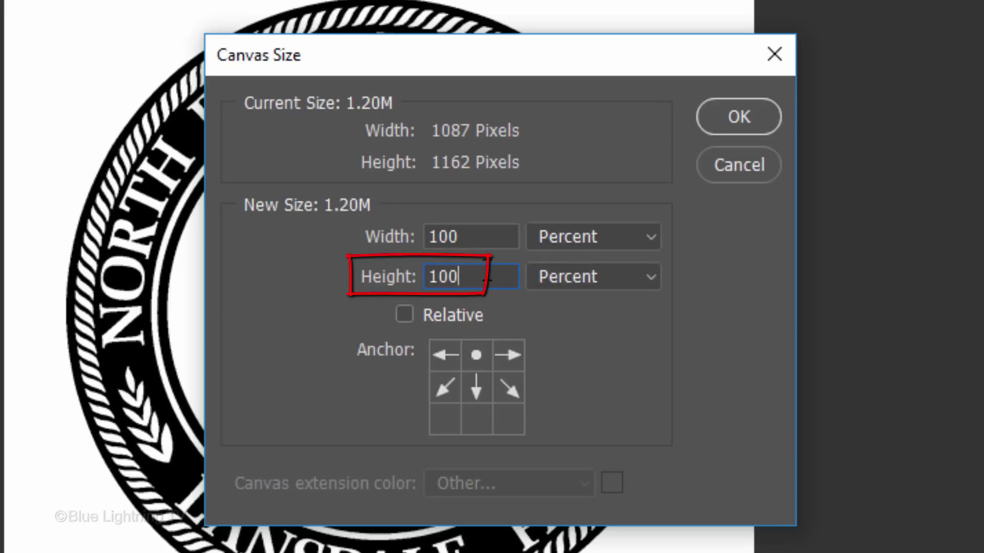
key(BackSpace)
key(BackSpace)
text(25)
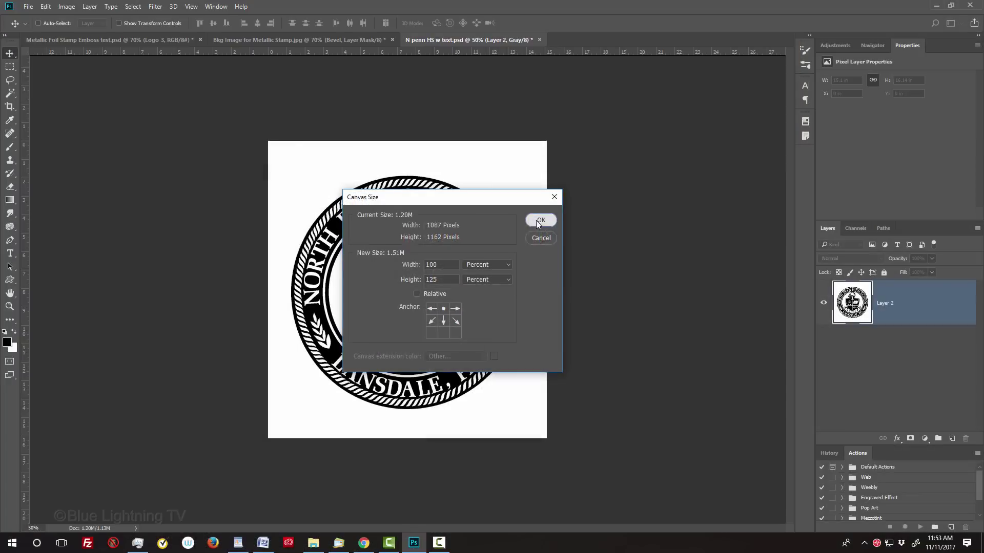
Apply the taller canvas, reset colours to black and white, and choose the Rectangular Marquee Tool.
click(727, 118)
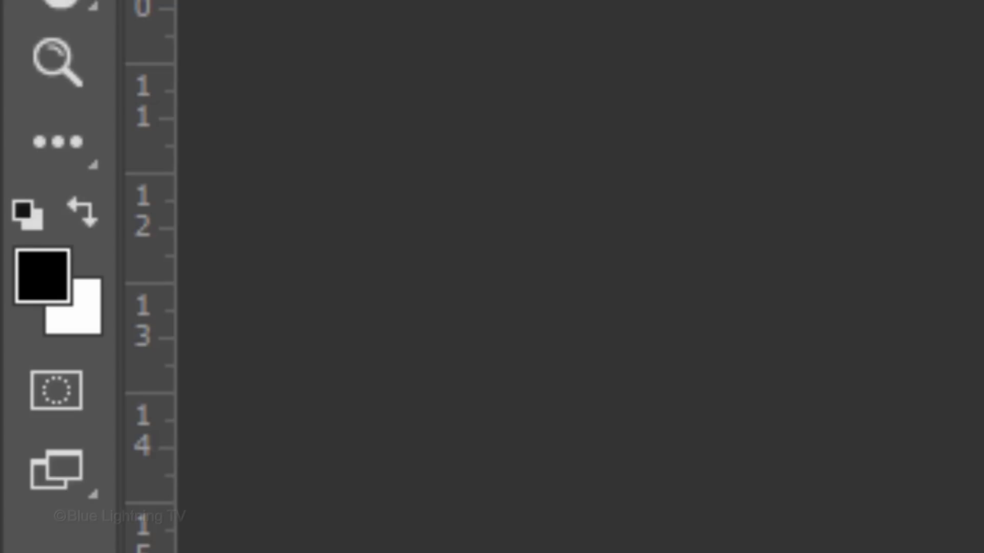
key(d)
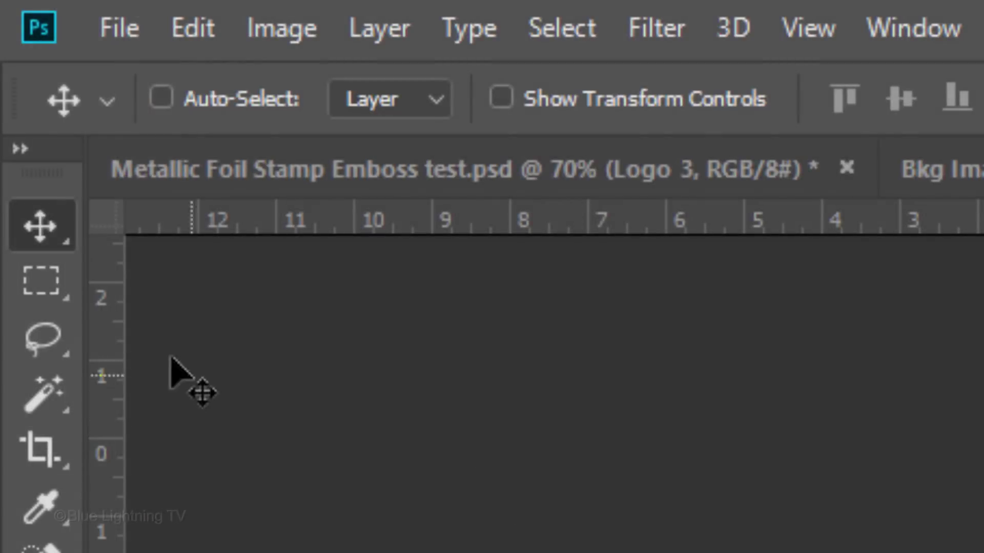
click(40, 279)
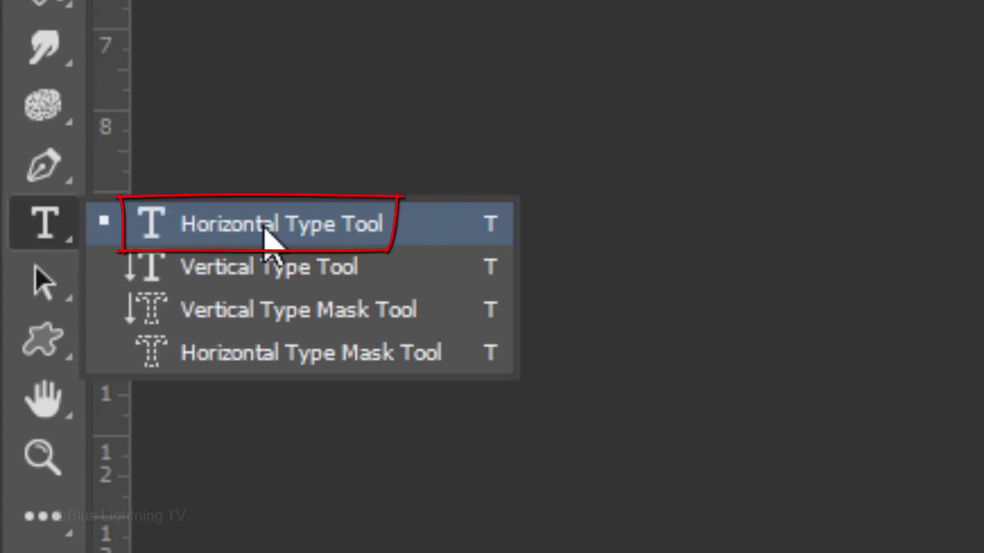
Ready the Horizontal Type Tool with FM College Team outline, 270 pt, centred.
click(266, 229)
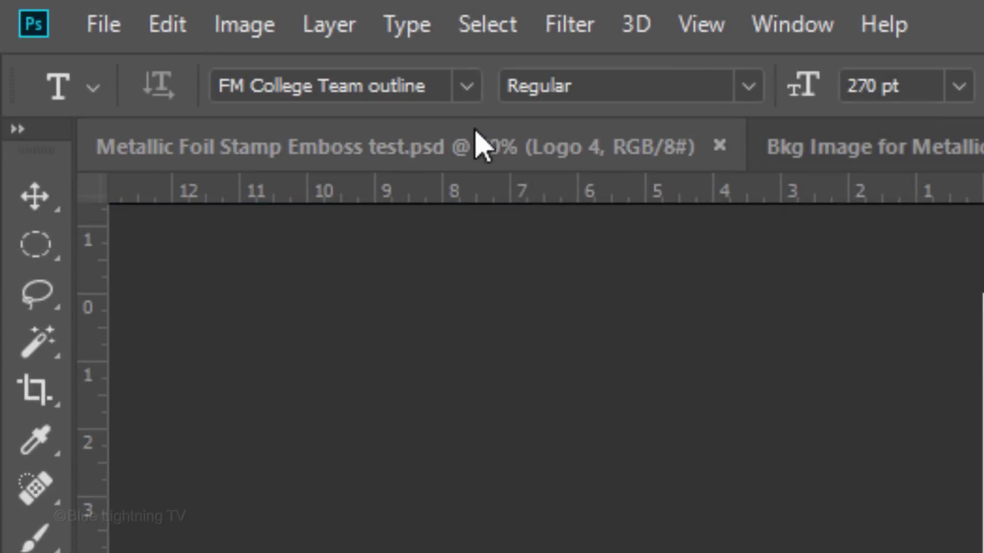
click(467, 85)
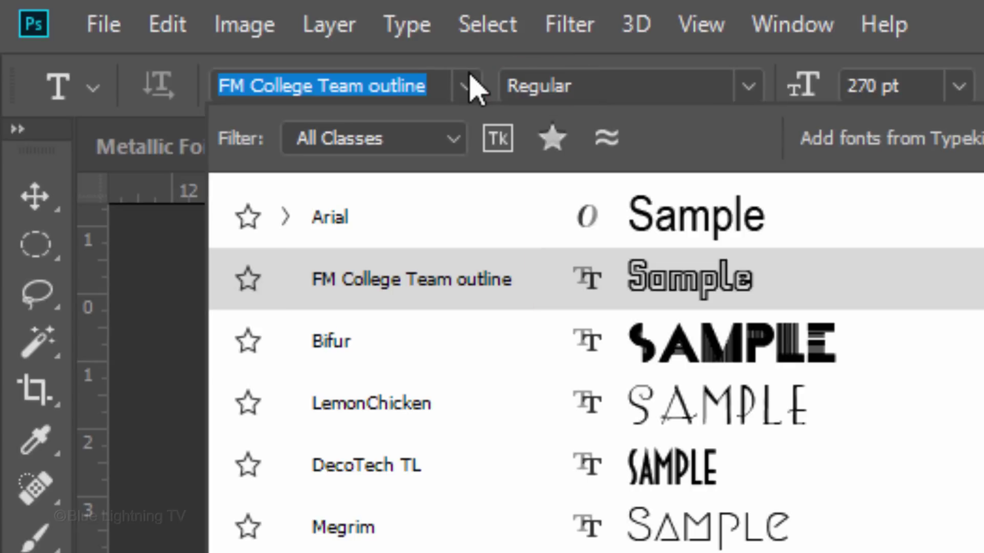
click(470, 77)
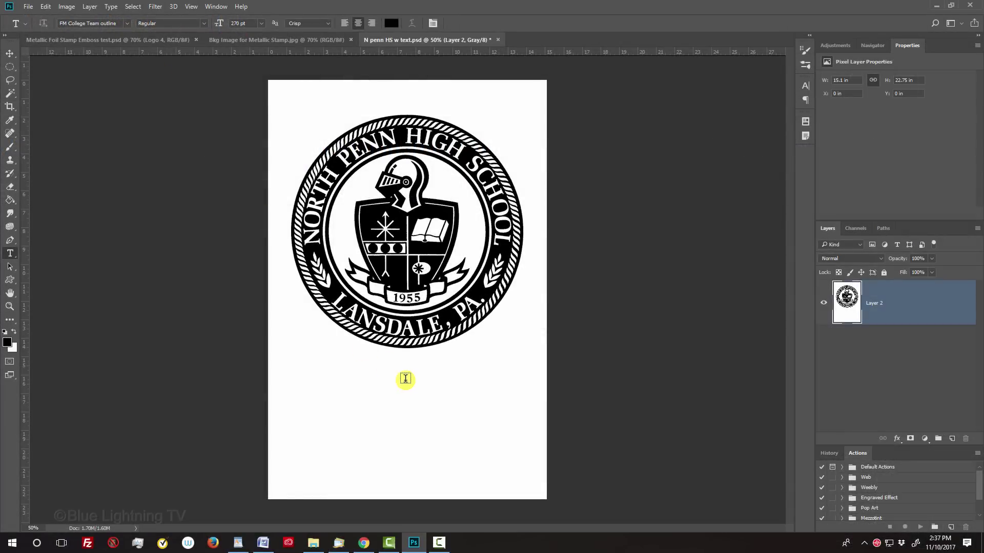
Type '1985 Yearbook' below the seal and enlarge the text to 375 pt.
click(412, 398)
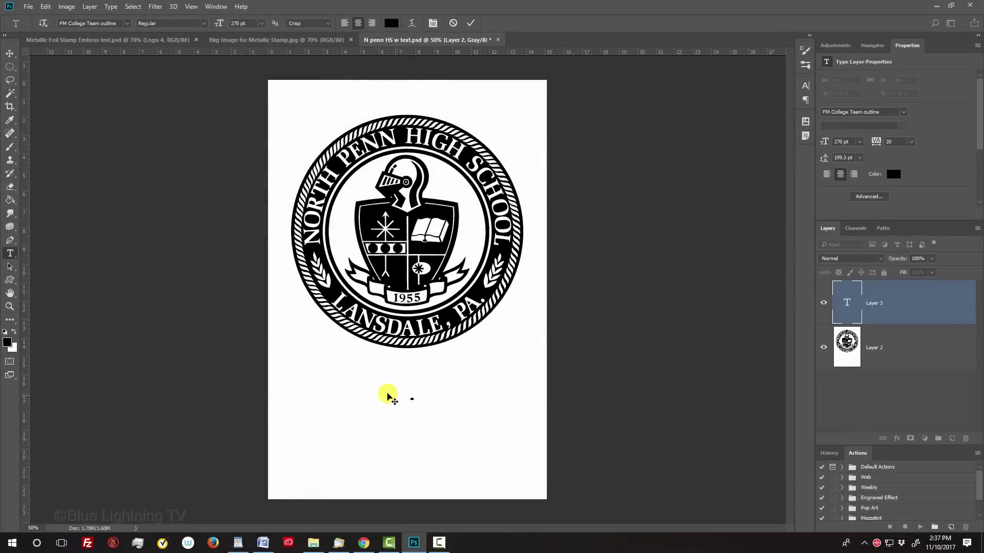
text(1985 )
text(Yearbook)
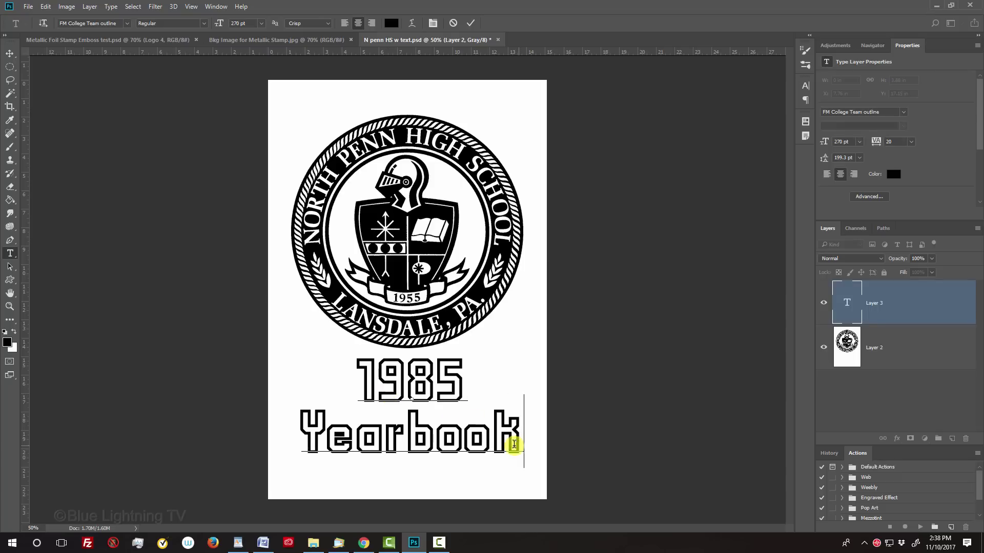
drag(513, 444, 267, 357)
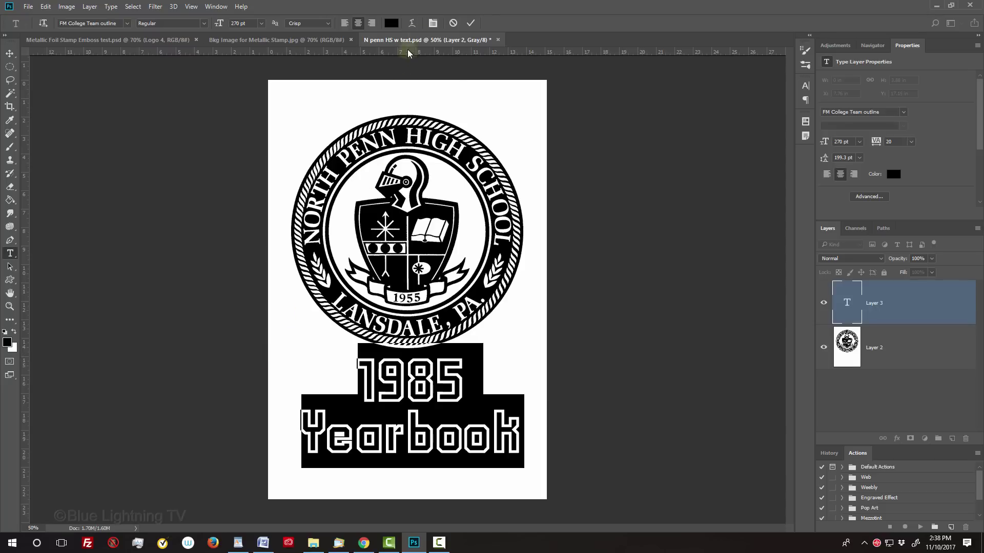
click(433, 23)
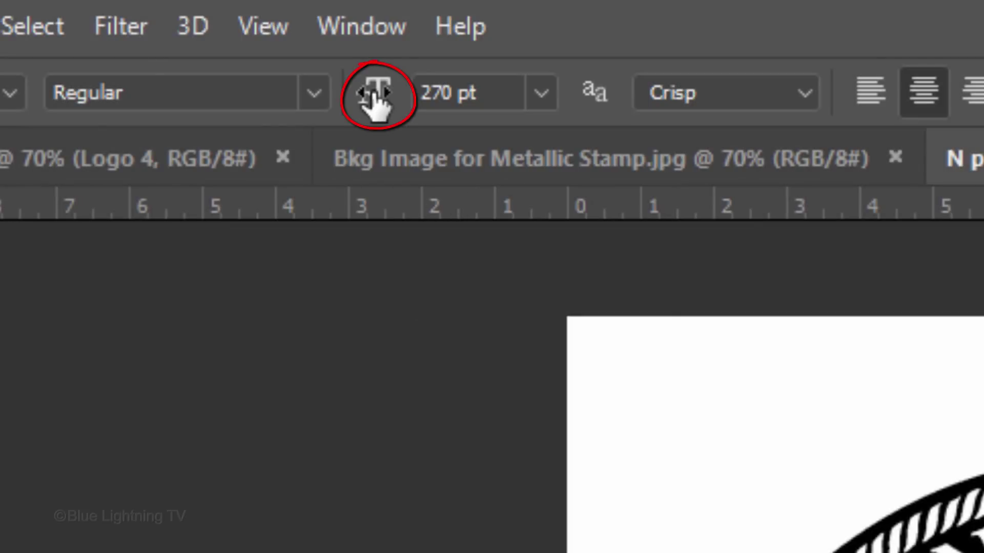
drag(377, 95, 588, 99)
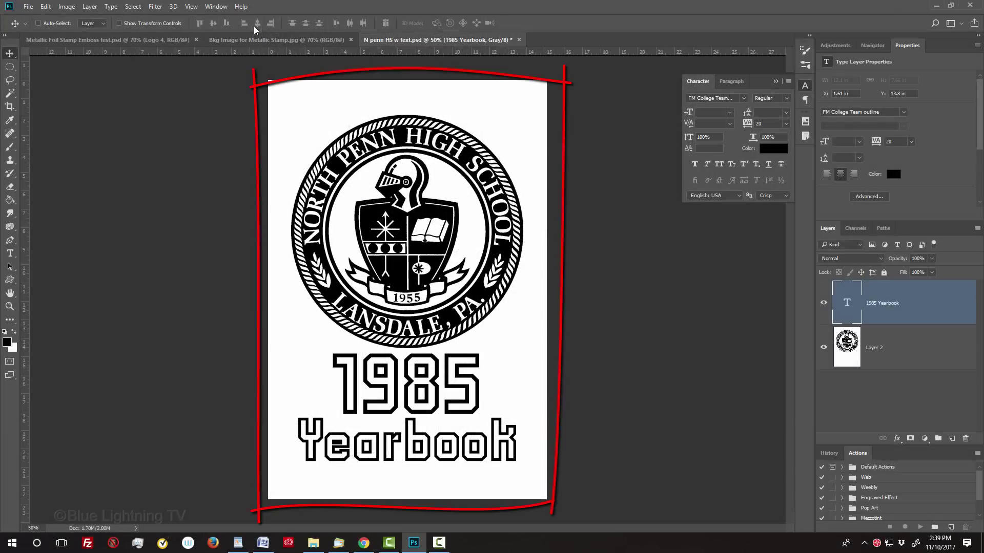
Stamp visible layers into Layer 3, hide the text and seal layers, and load the Gray channel.
key(ctrl+shift+alt+e)
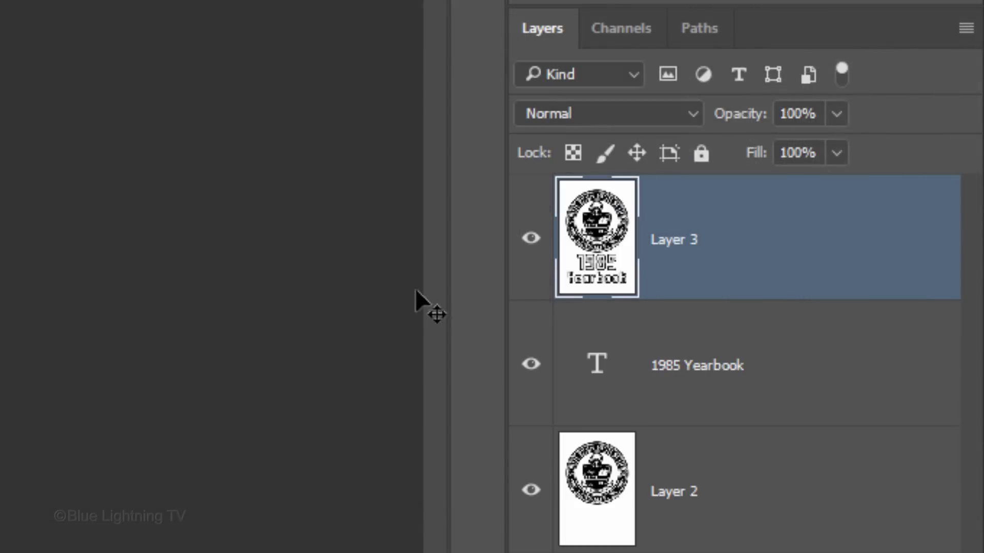
click(530, 366)
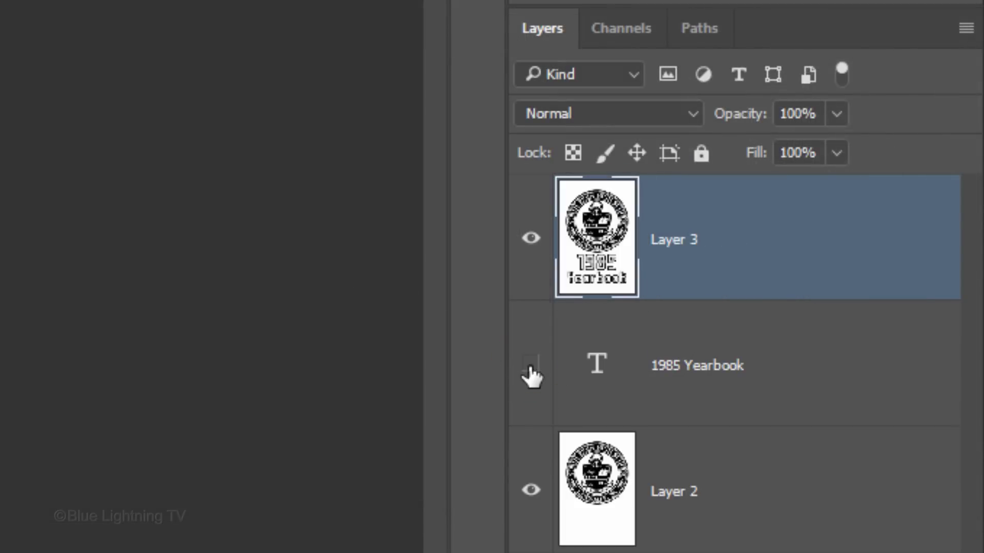
click(529, 489)
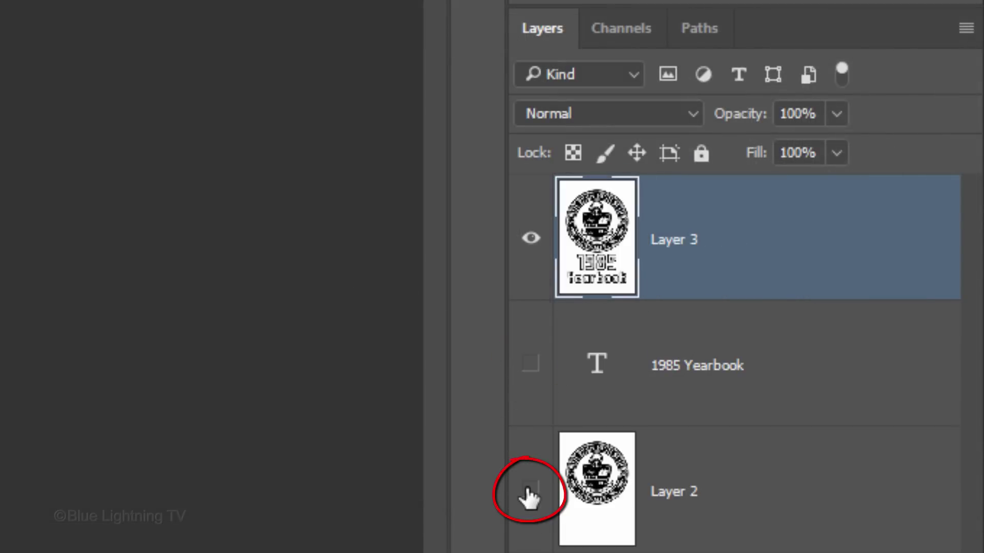
click(626, 29)
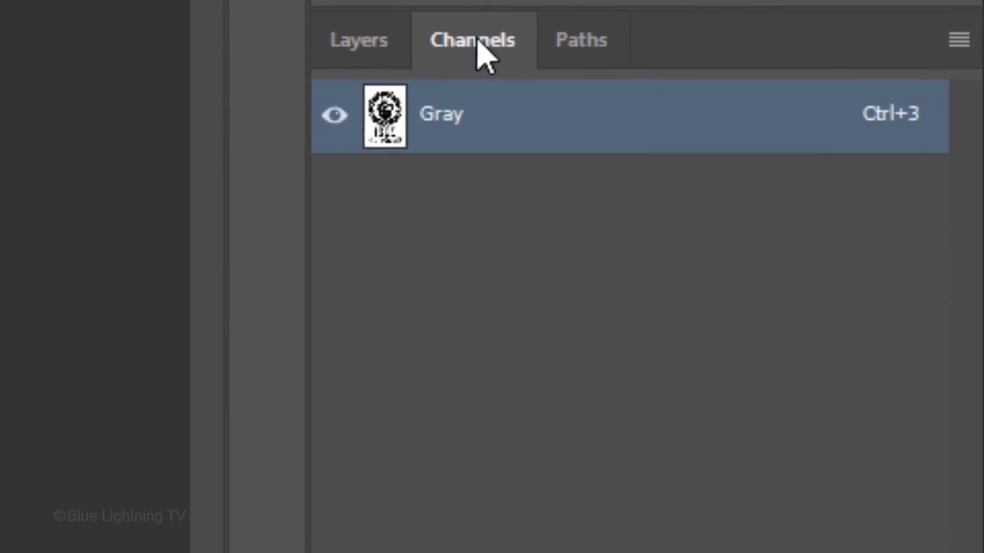
ctrl+click(394, 110)
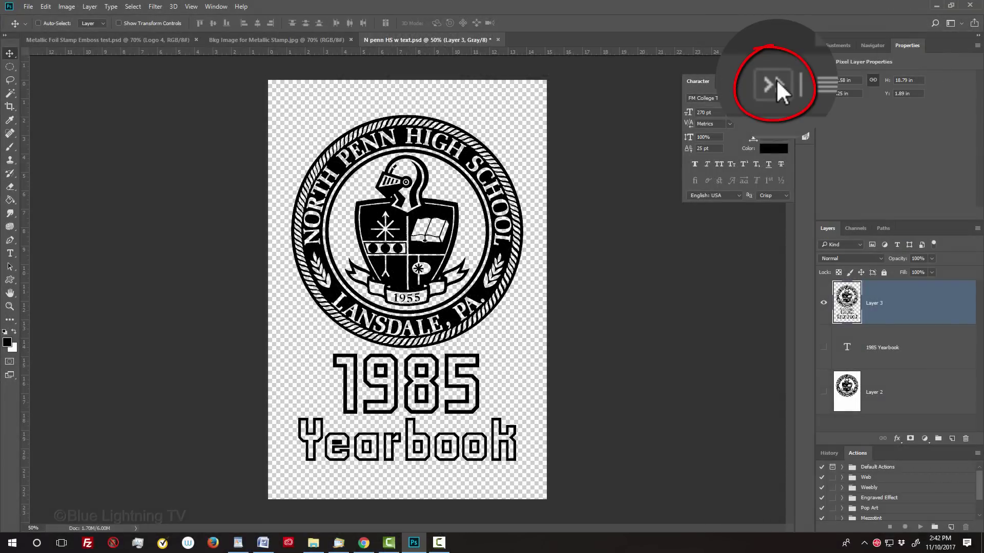
Collapse the Character panel and convert the merged logo layer to a Smart Object.
click(775, 80)
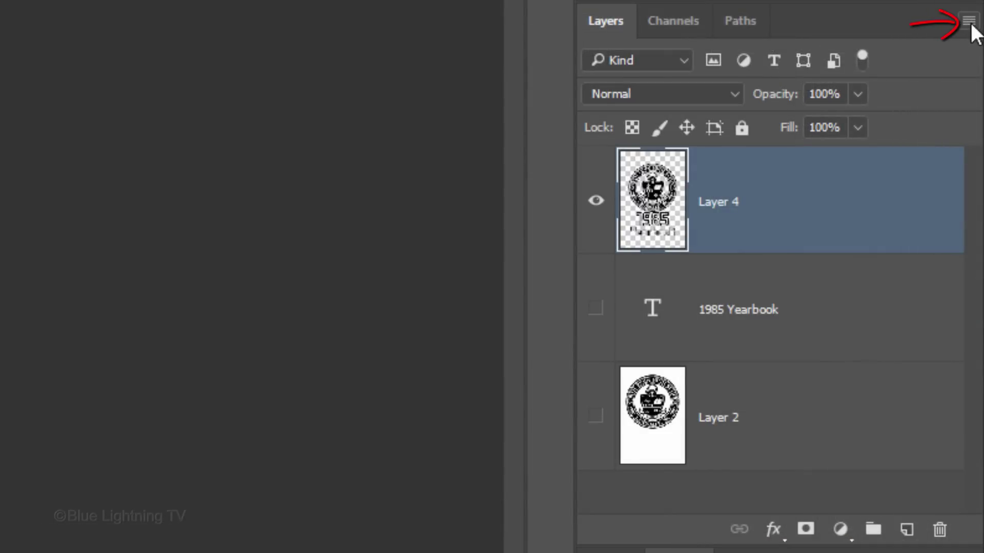
click(970, 23)
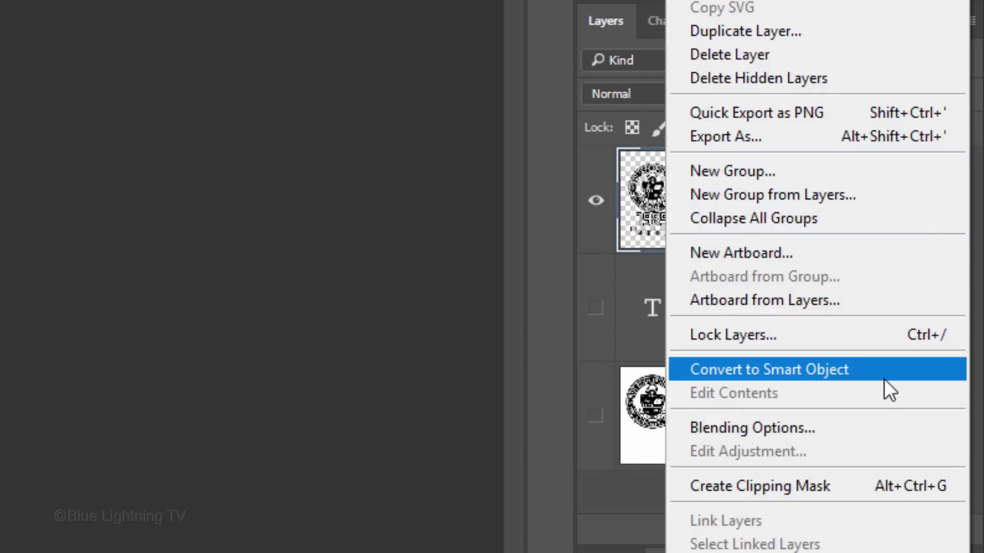
click(884, 380)
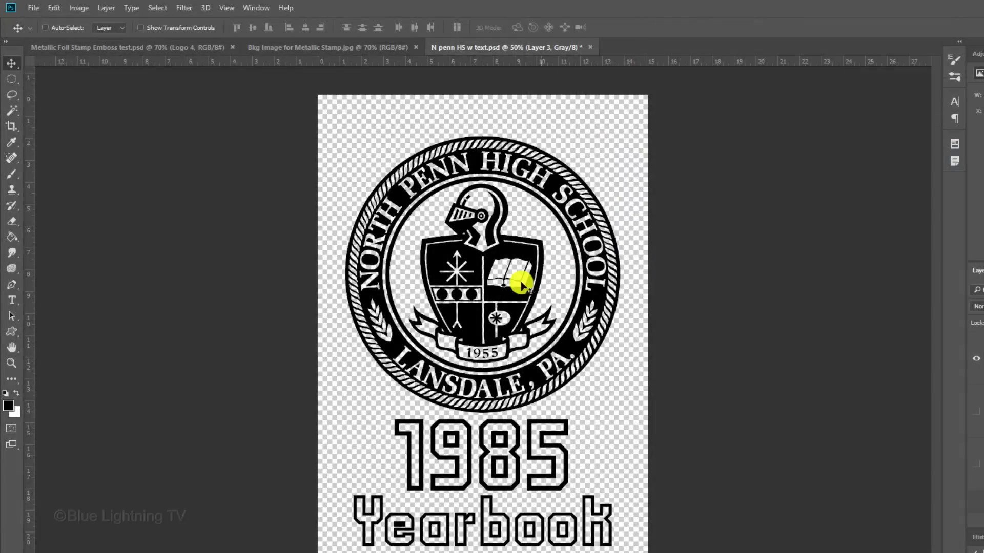
Drag the seal-and-text smart object onto the dark book cover document.
drag(484, 302, 389, 56)
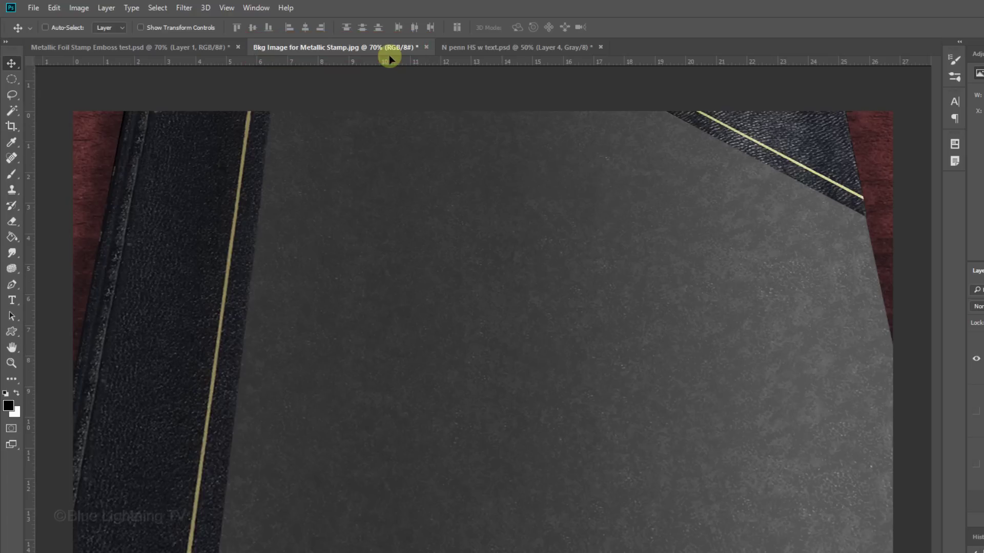
drag(389, 54, 493, 316)
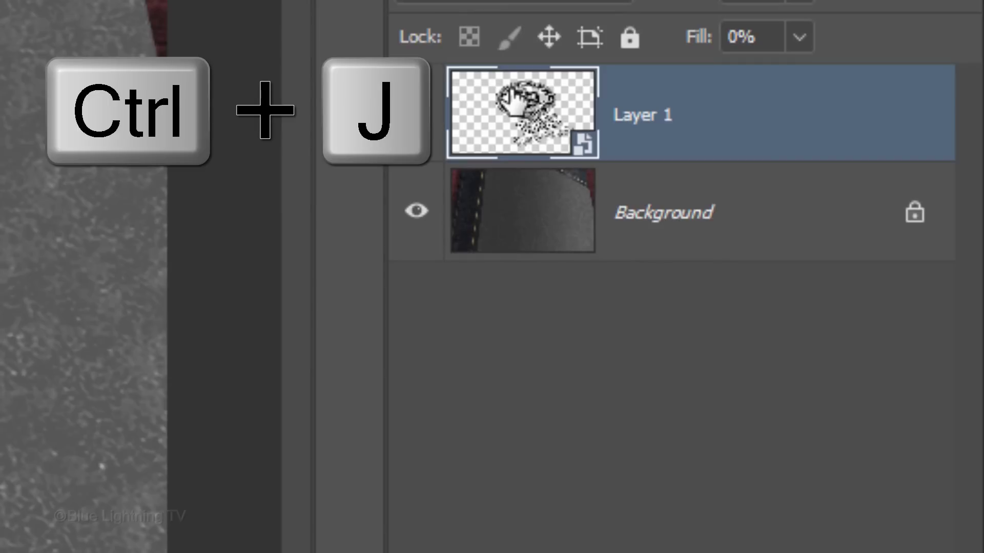
Duplicate the seal layer three times and name the top two copies Bevel and Highlights.
key(ctrl+j)
key(ctrl+j)
key(ctrl+j)
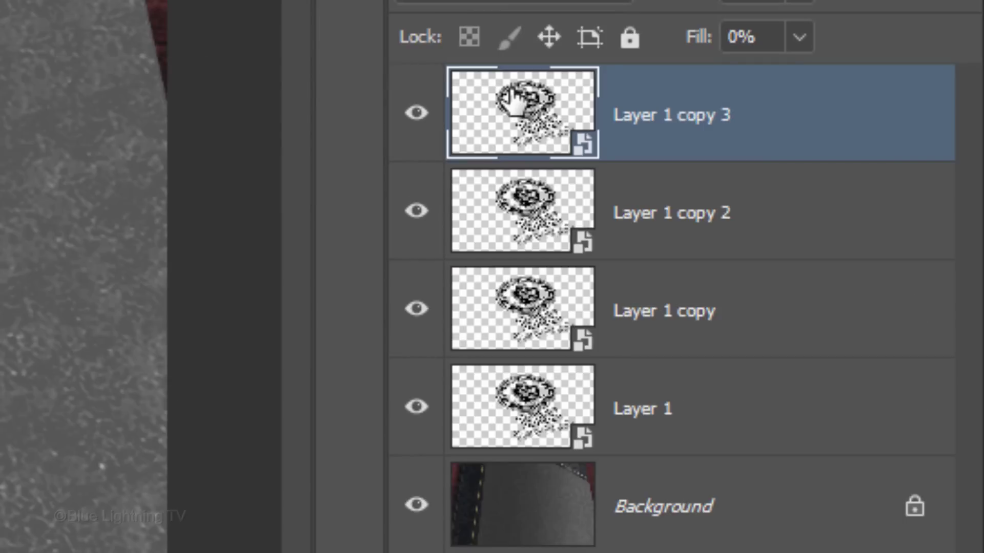
double_click(637, 116)
text(Bev)
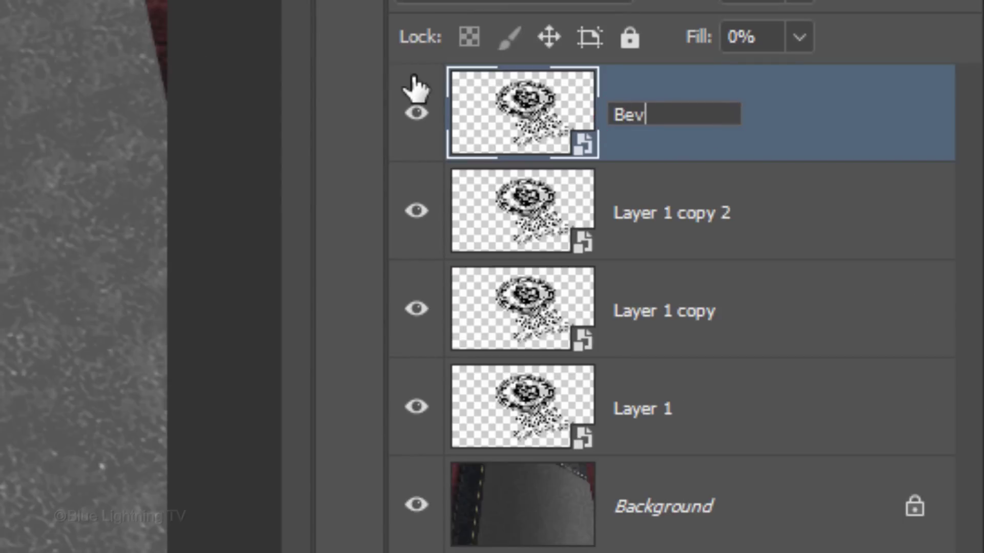
text(el)
key(Return)
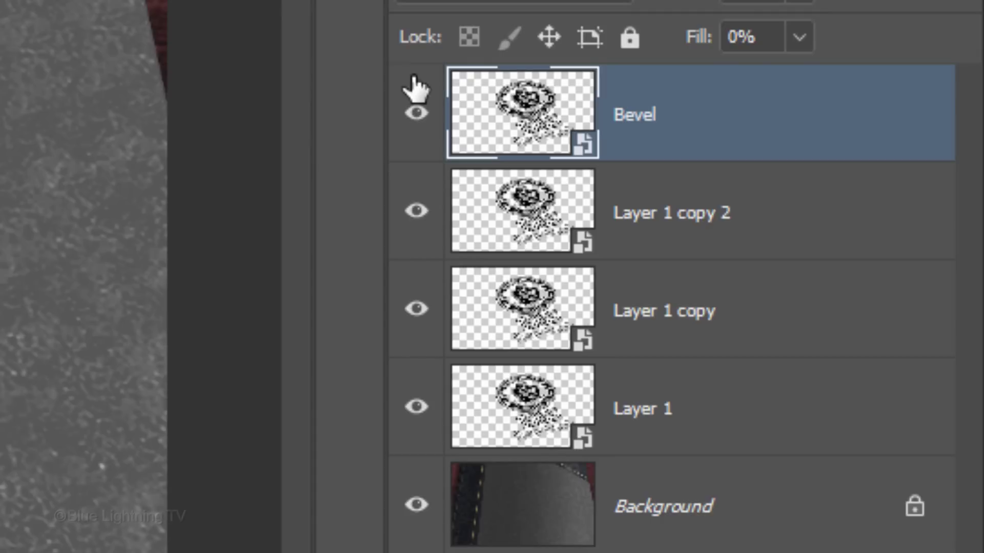
double_click(661, 214)
text(High)
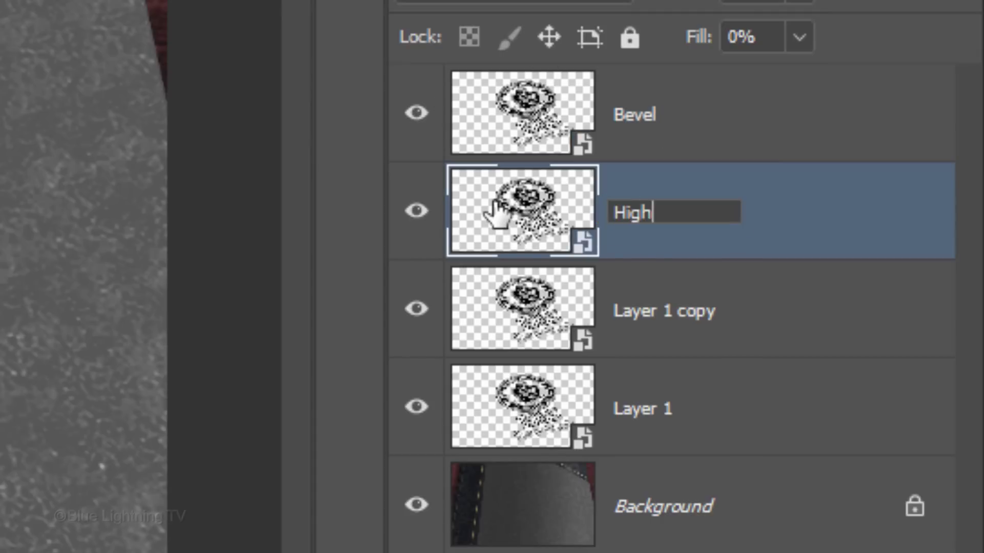
text(lights)
key(Return)
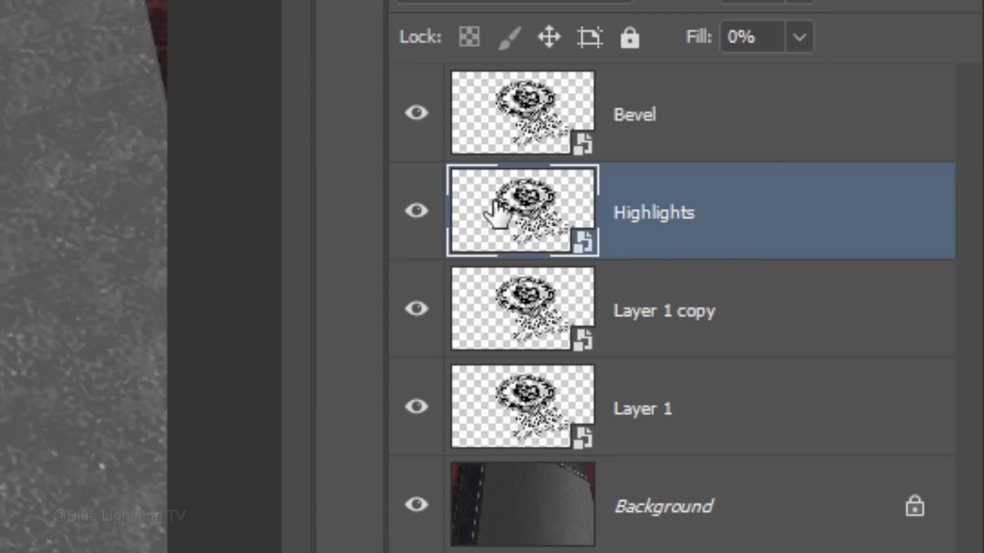
Name the lower two layers Midtones and Shadows, then select Midtones.
double_click(665, 309)
text(Midto)
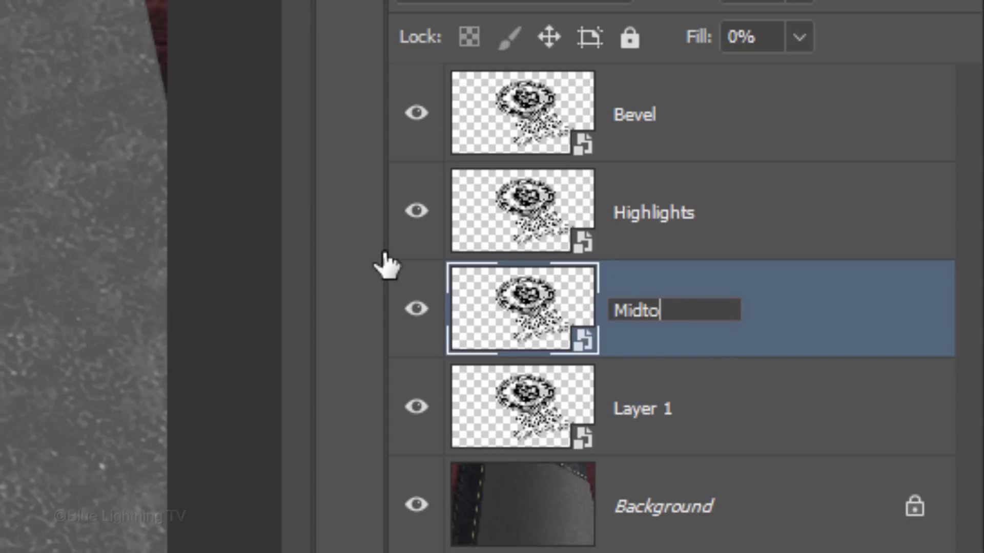
text(nes)
key(Return)
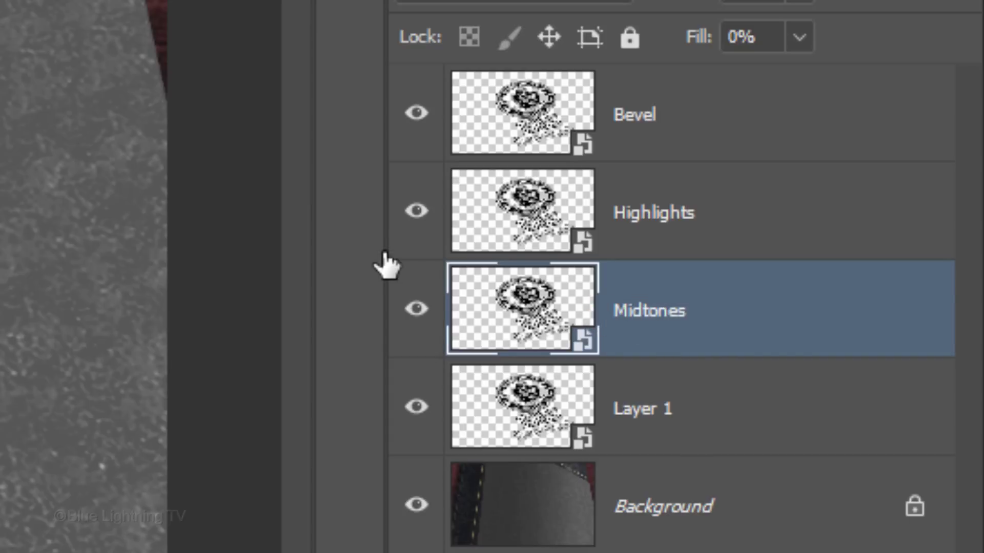
double_click(638, 410)
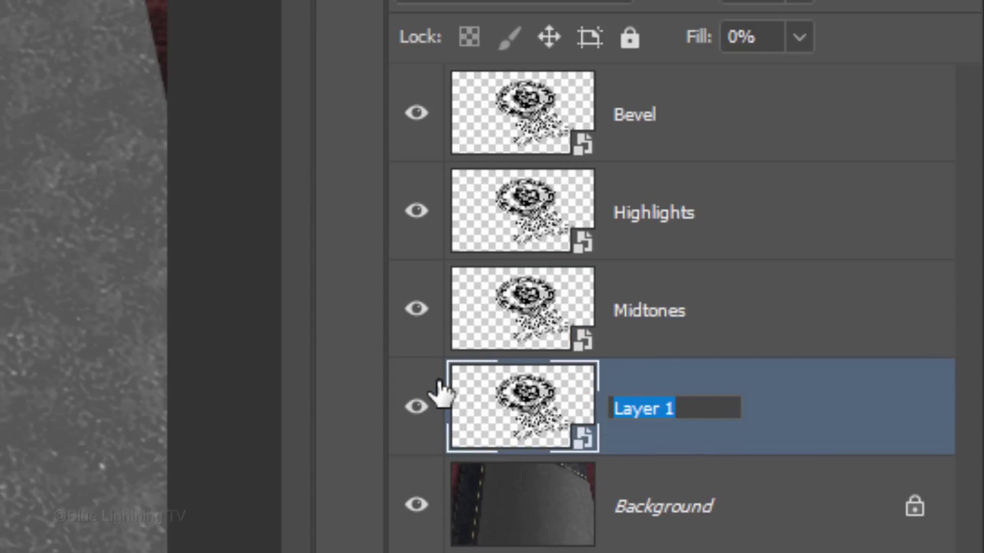
text(Shadows)
key(Return)
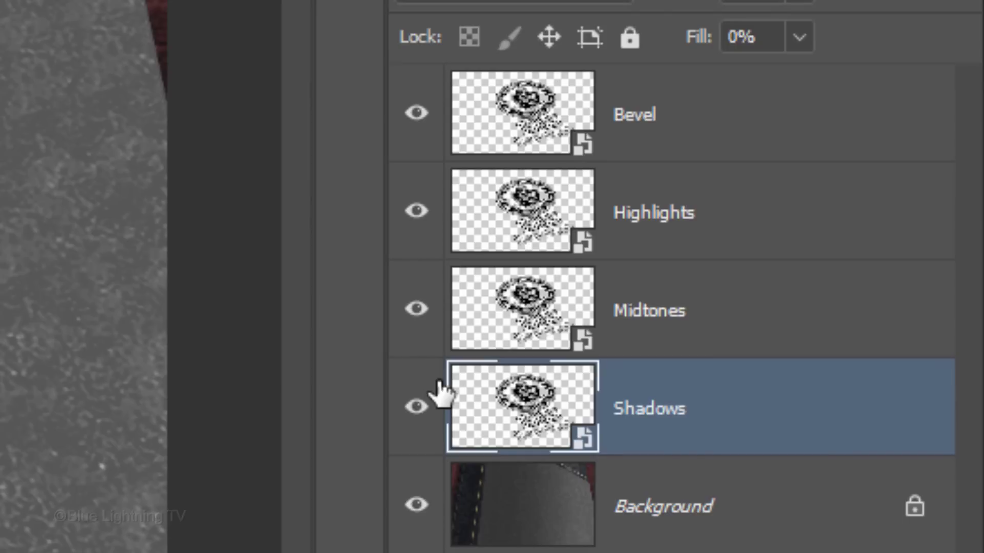
click(482, 325)
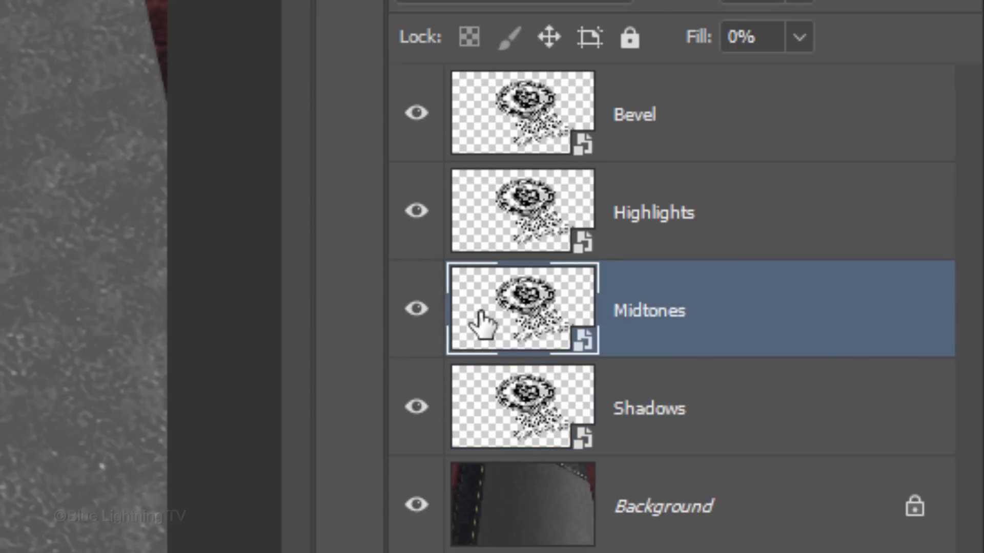
Add an Inner Shadow to Midtones: white Color Dodge, 80%, -135°, 1 px distance, 7 px size.
double_click(747, 327)
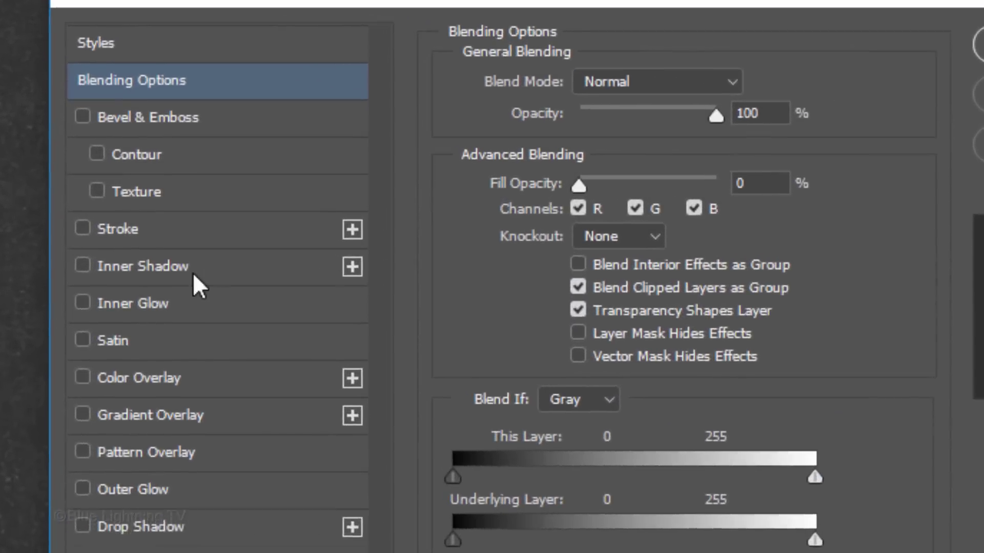
click(134, 244)
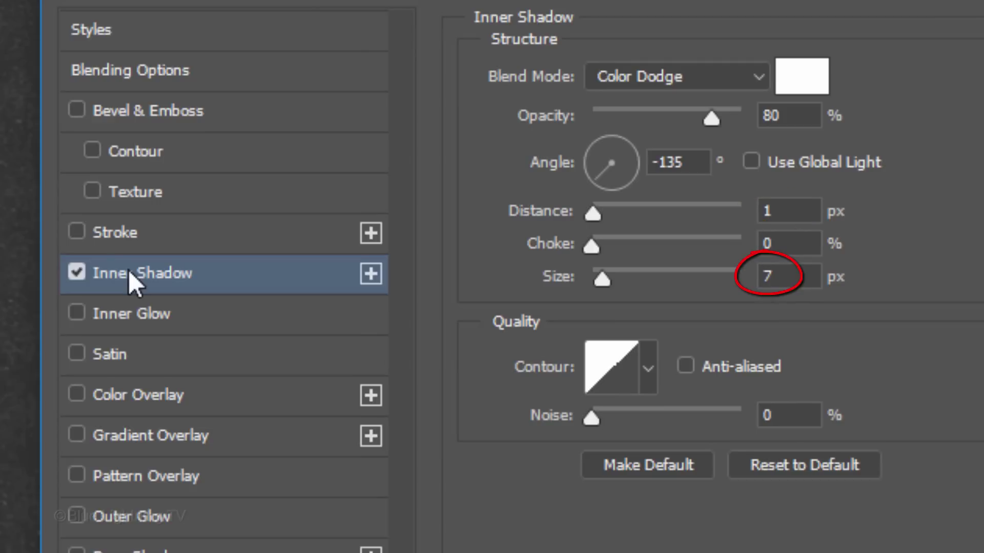
Add a Color Dodge gradient overlay at 70% and 80°, and select its left colour stop.
click(127, 436)
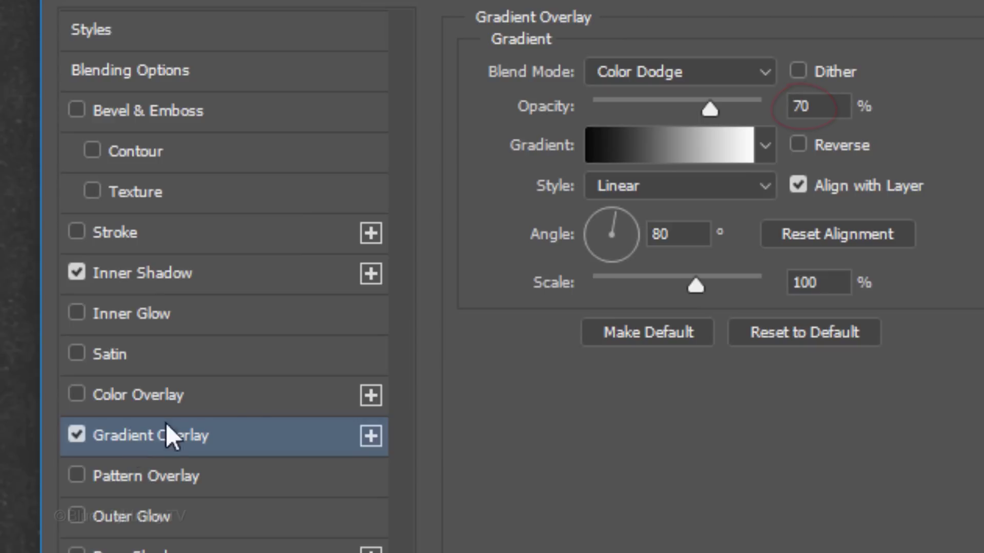
click(654, 144)
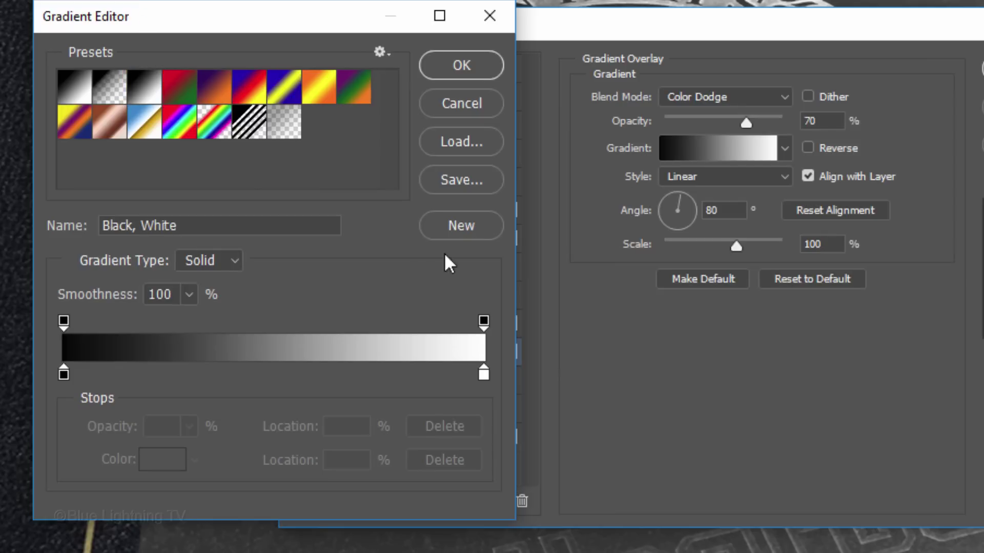
click(63, 376)
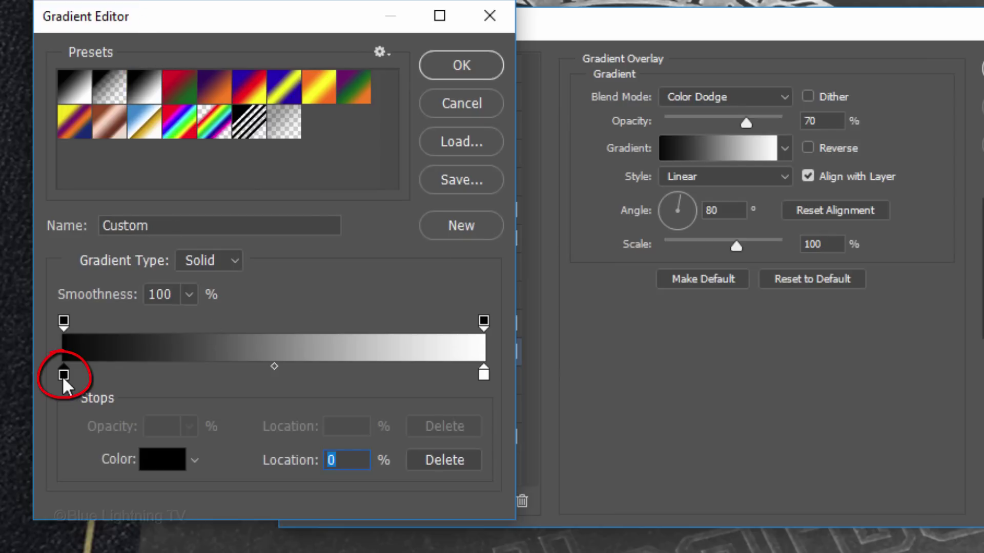
click(163, 460)
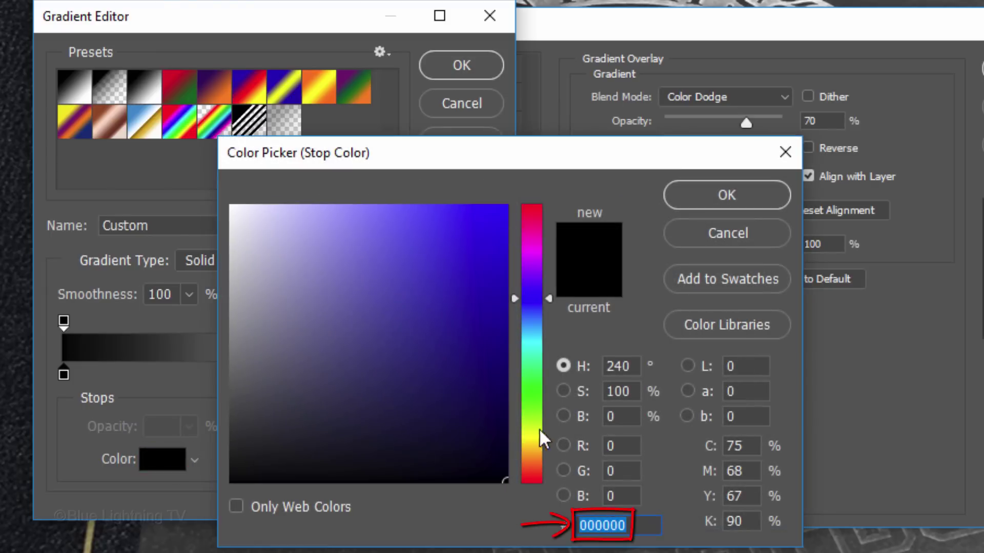
Set the left stop to grey 999999 and accept the grey-to-white gradient.
text(60)
key(shift+Tab)
key(shift+Tab)
text(0)
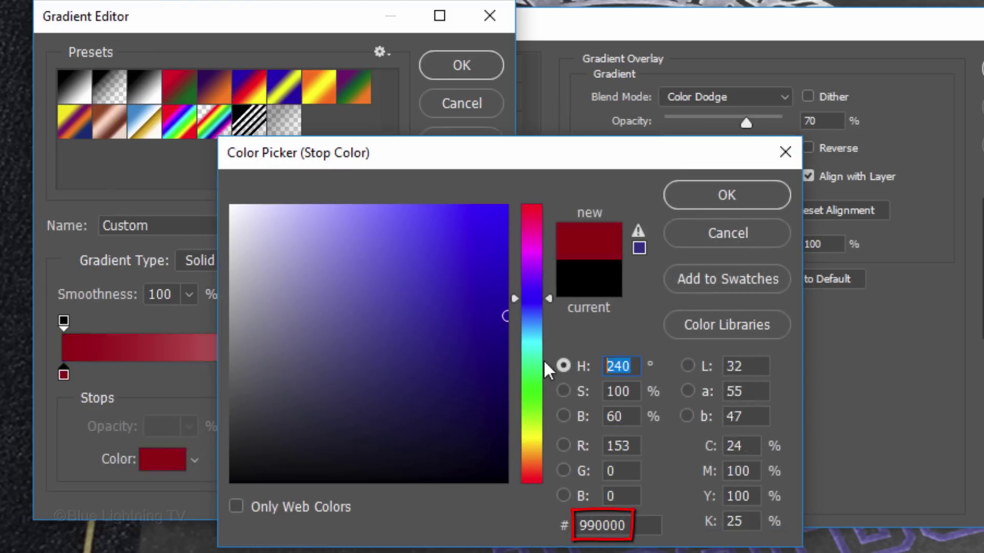
key(Tab)
text(0)
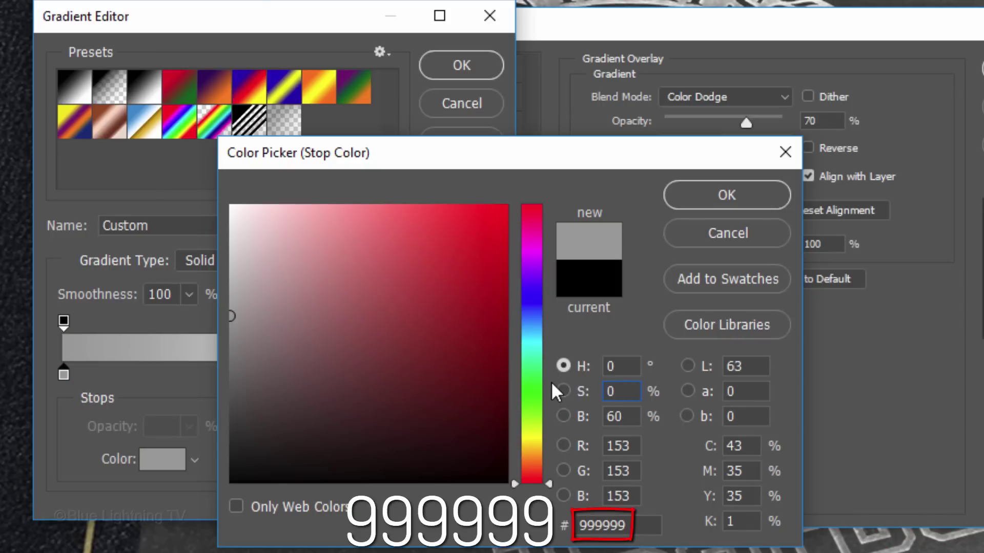
click(712, 192)
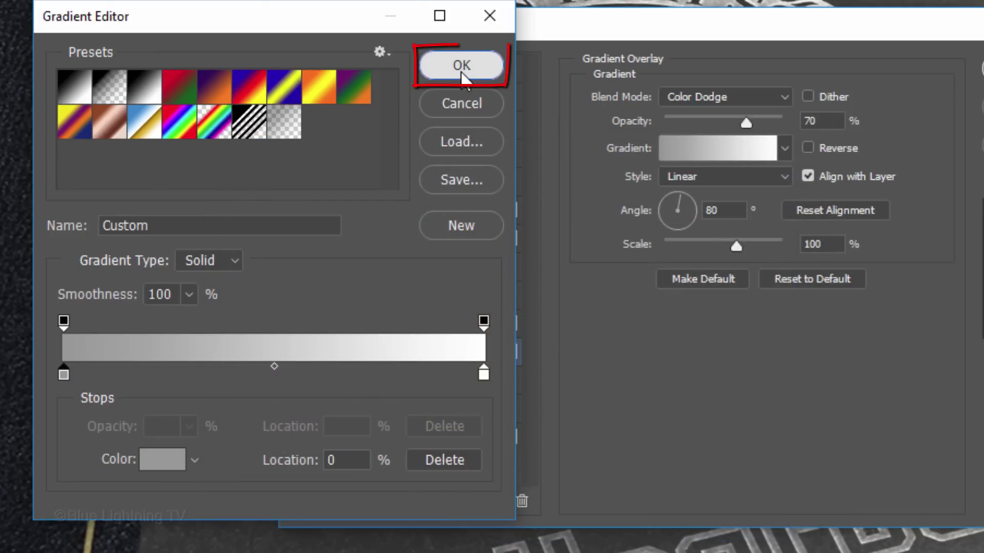
click(462, 73)
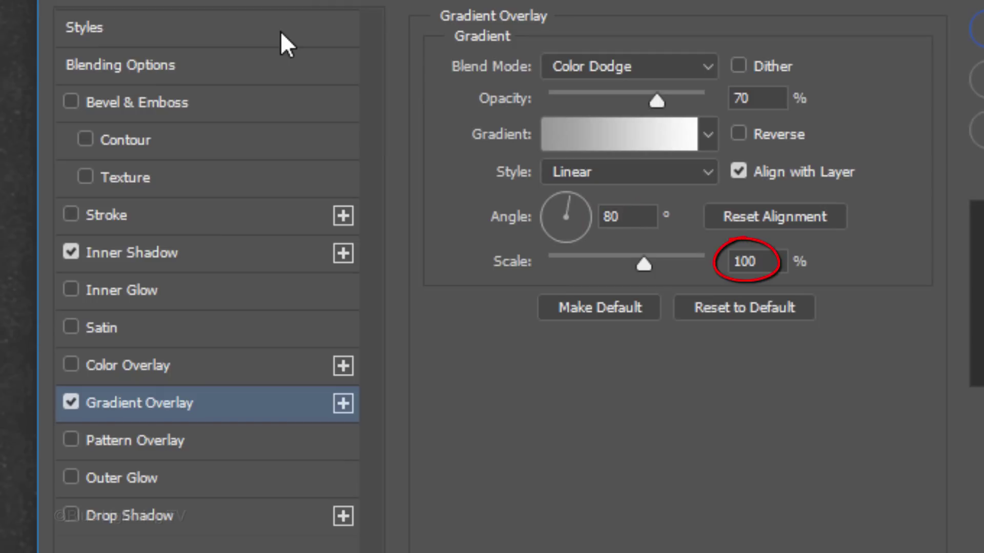
Add a white Overlay drop shadow at 100%, 60°, 4 px distance and 4 px size.
click(158, 514)
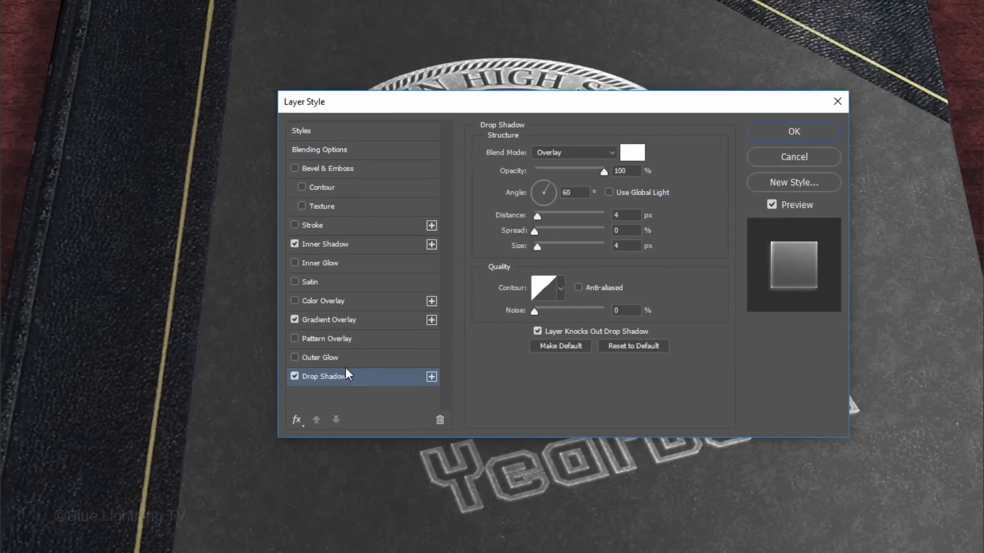
Apply the Midtones layer style, then add a 1.0 px Gaussian Blur smart filter.
click(794, 132)
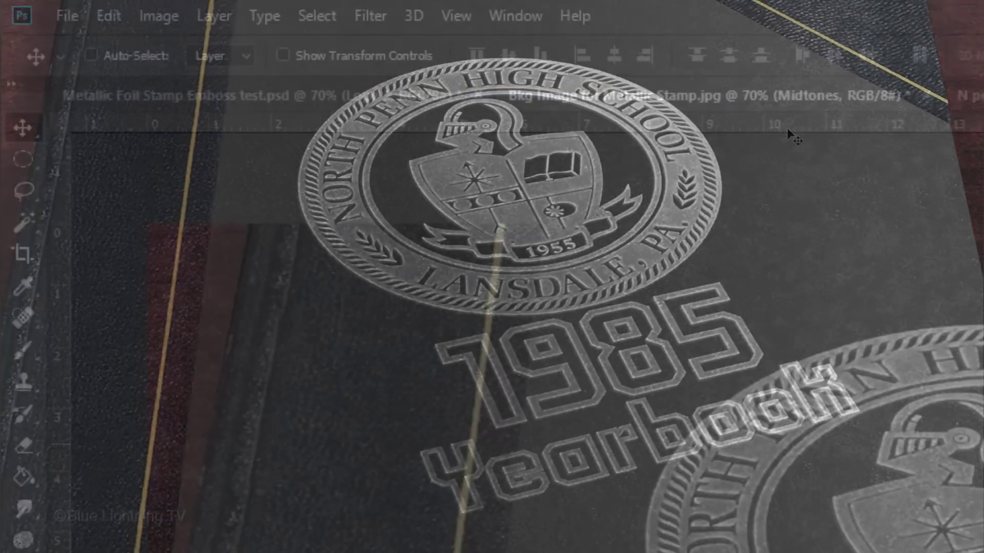
click(690, 99)
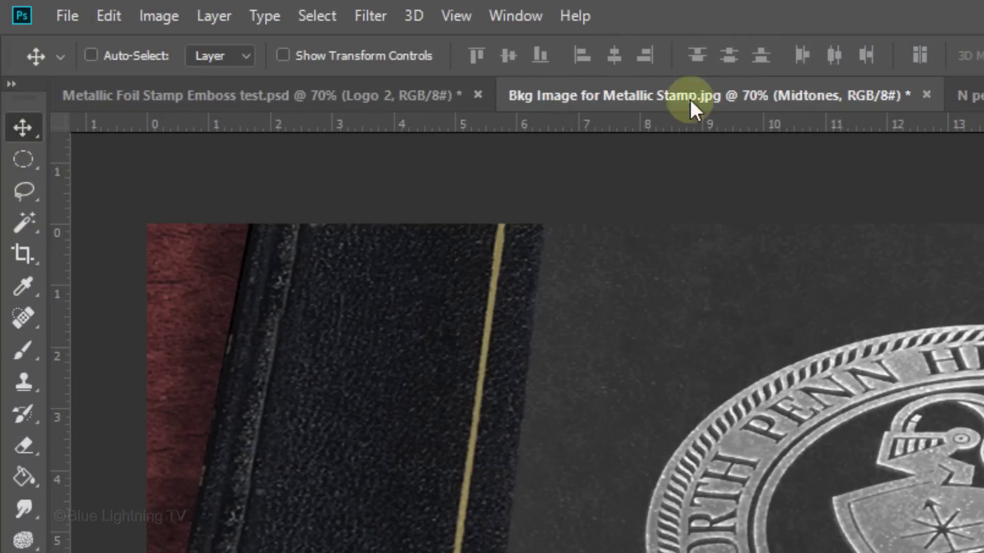
click(373, 18)
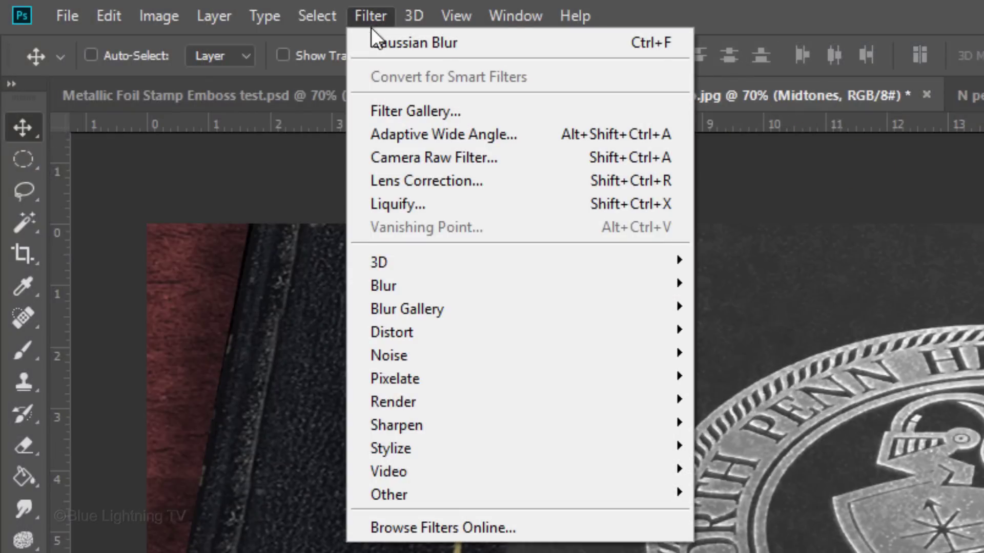
mouse_move(374, 283)
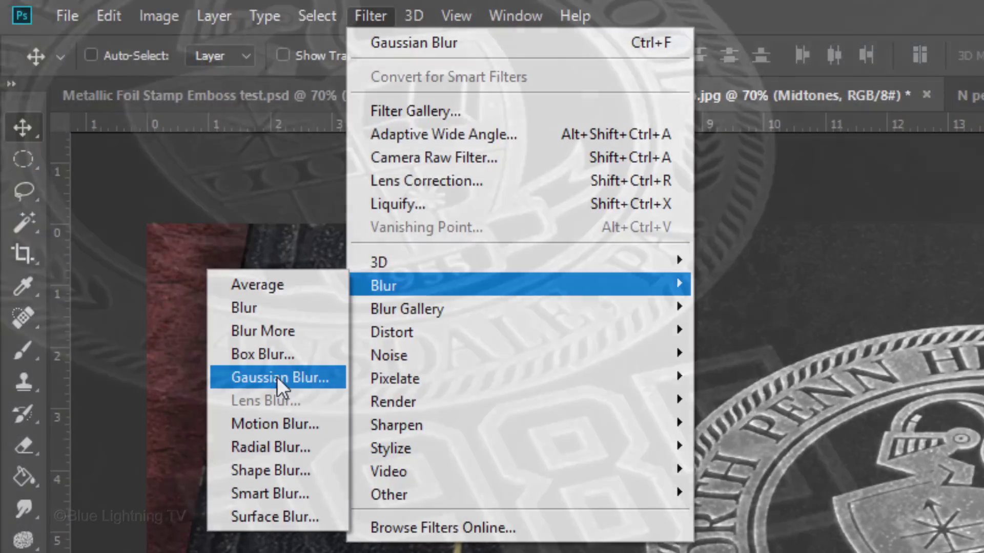
click(277, 376)
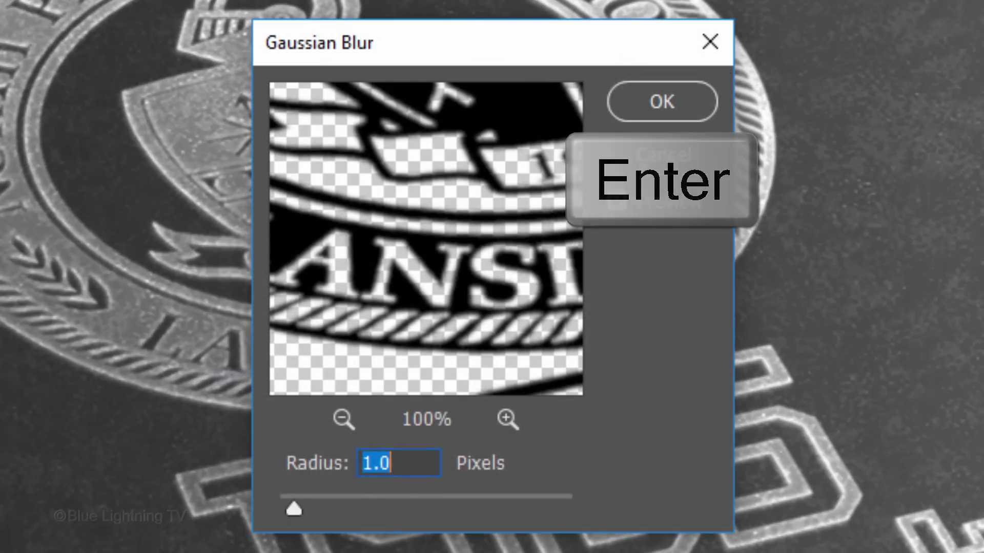
key(Return)
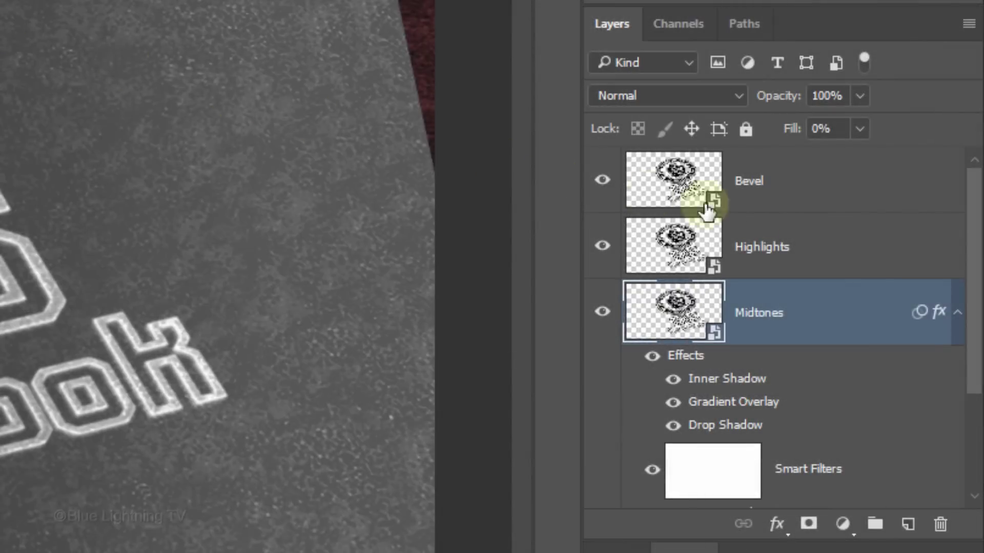
drag(973, 268, 950, 402)
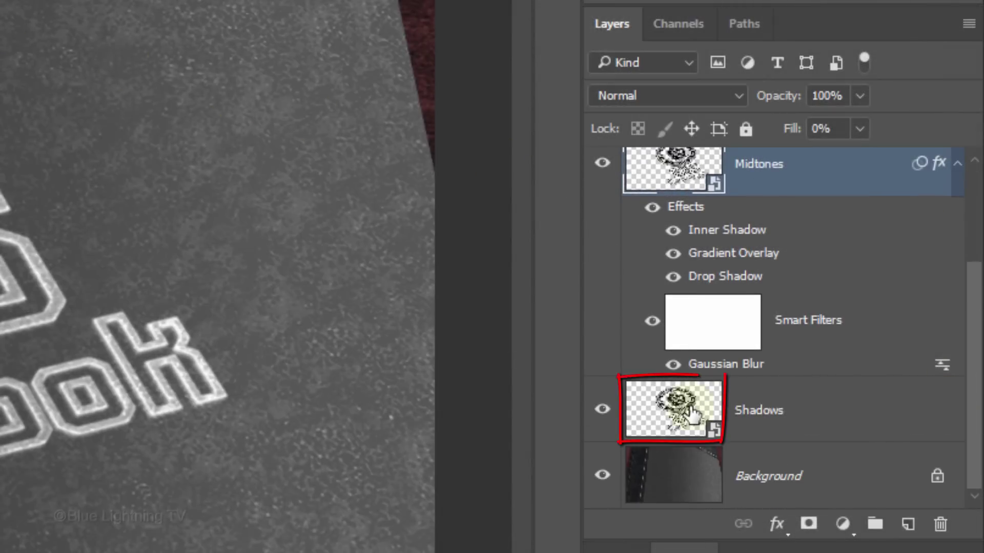
Open Layer Style for the Shadows layer and enable Gradient Overlay.
click(692, 412)
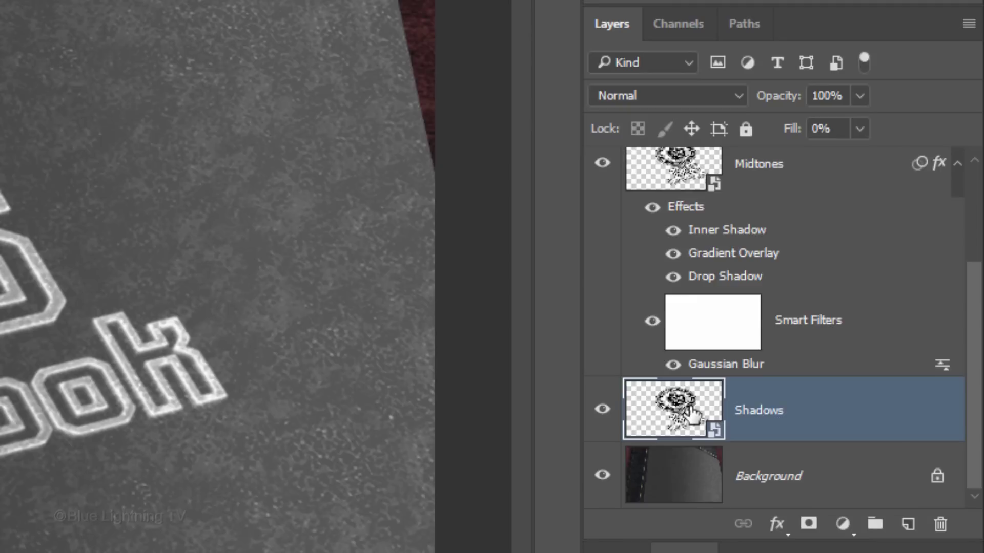
double_click(833, 417)
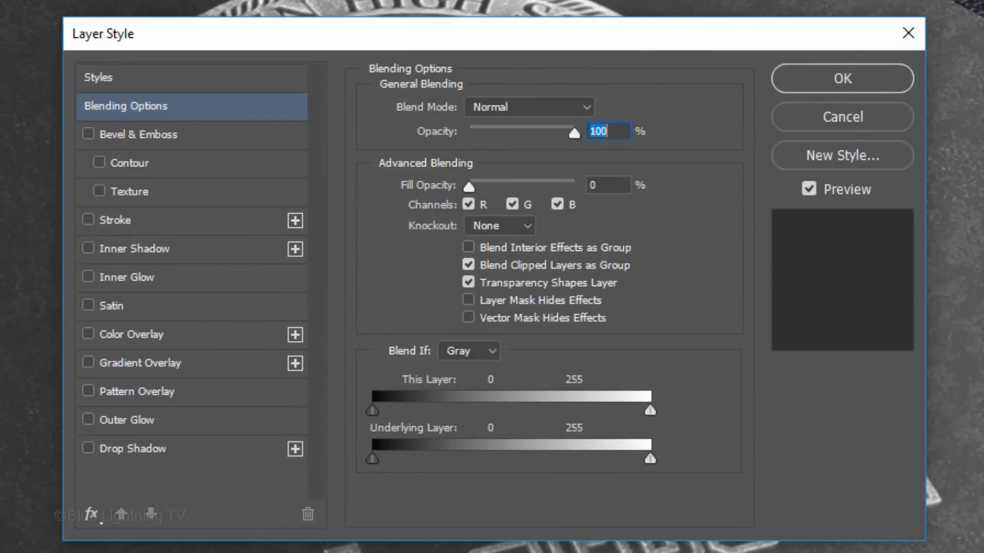
click(129, 364)
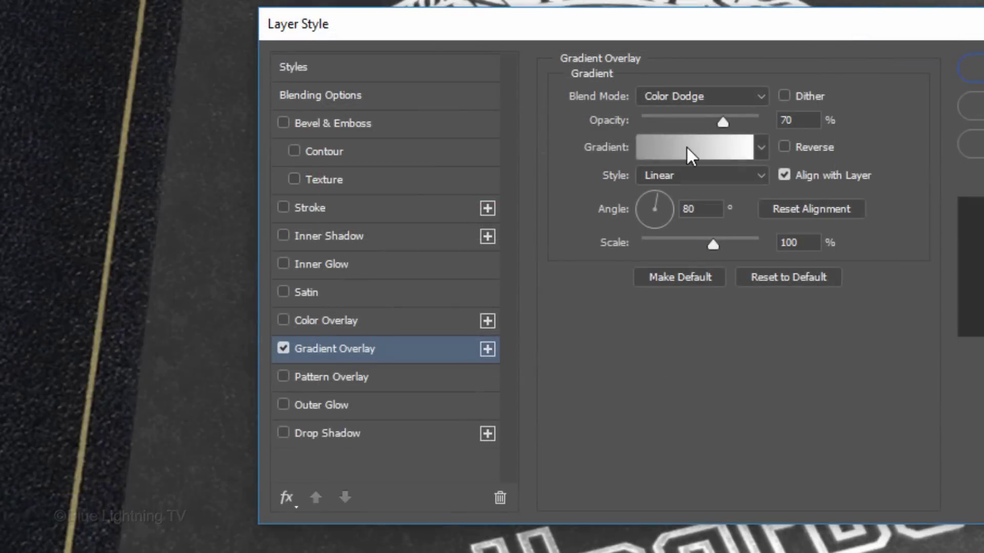
Start from the Foreground to Transparent gradient and set the left stop to grey, brightness 60.
click(397, 182)
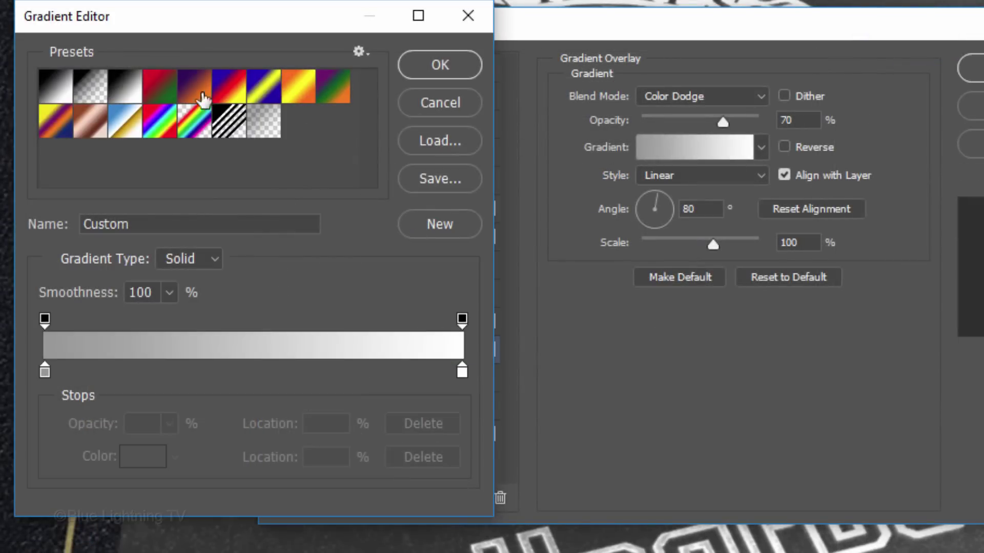
click(91, 89)
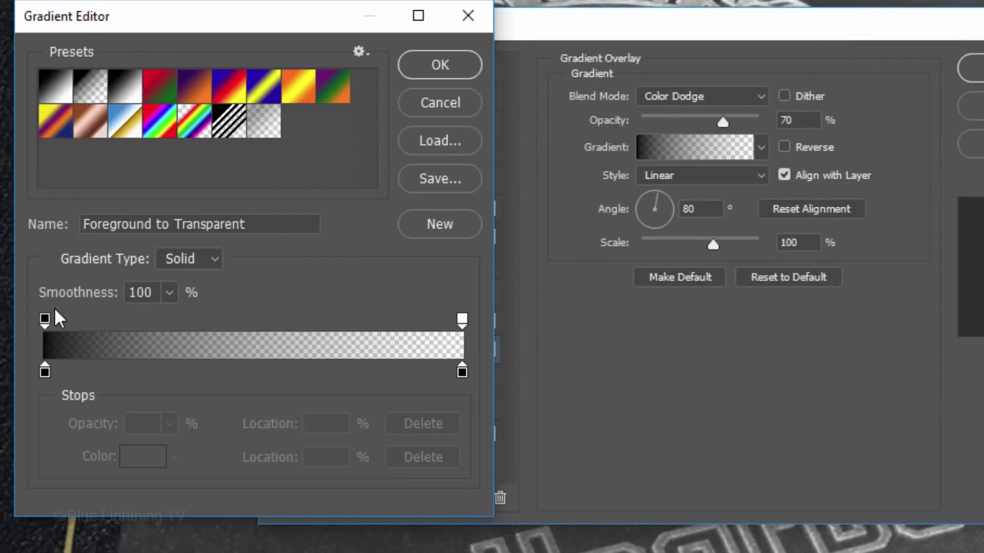
click(45, 373)
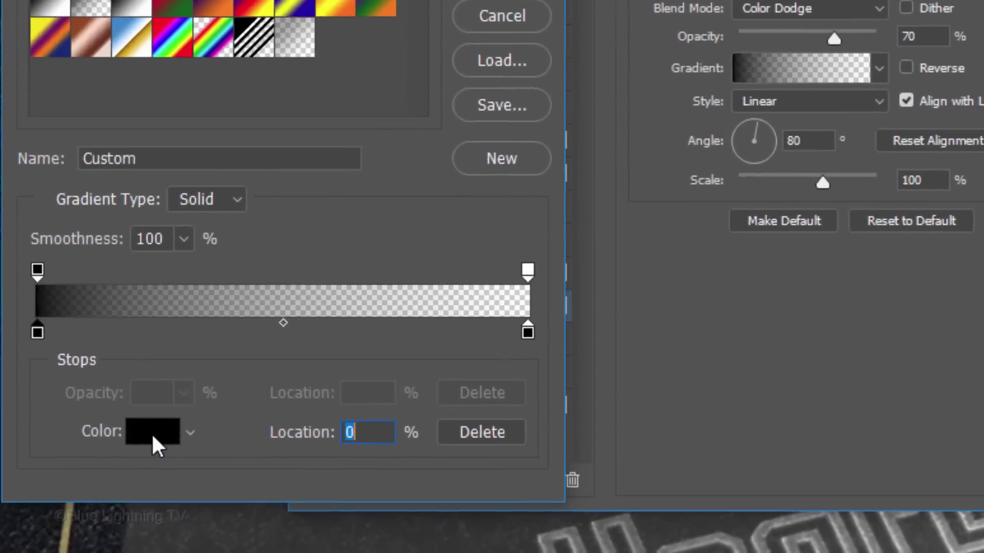
click(144, 457)
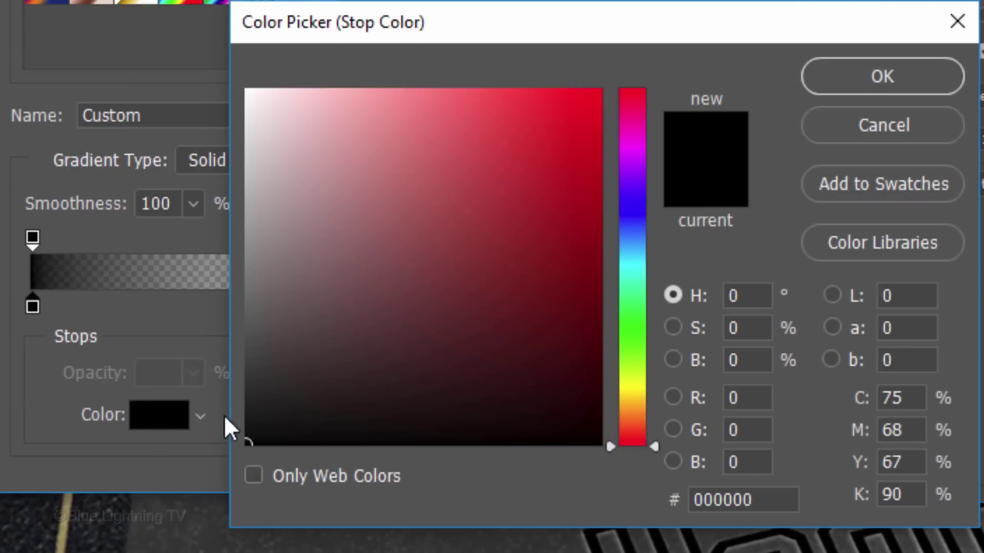
click(752, 360)
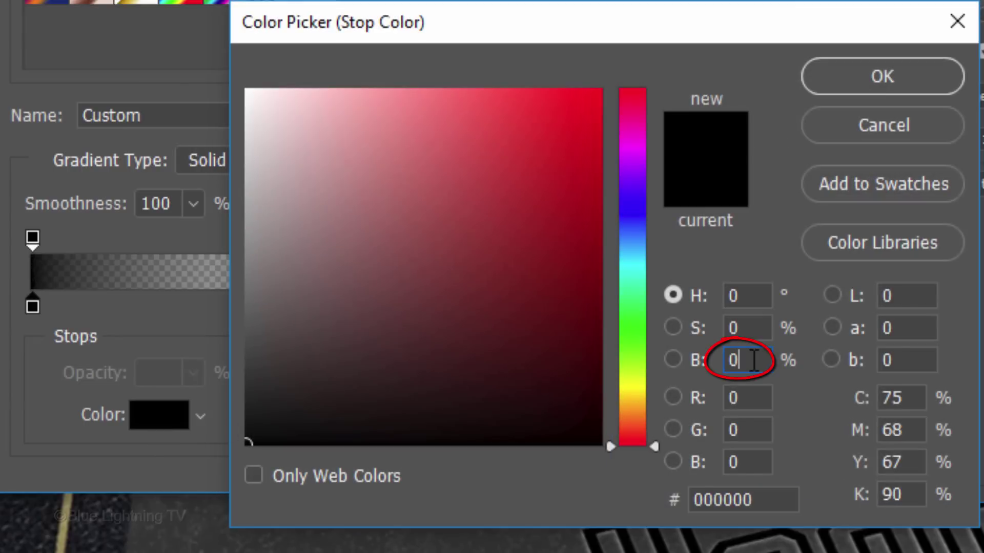
text(60)
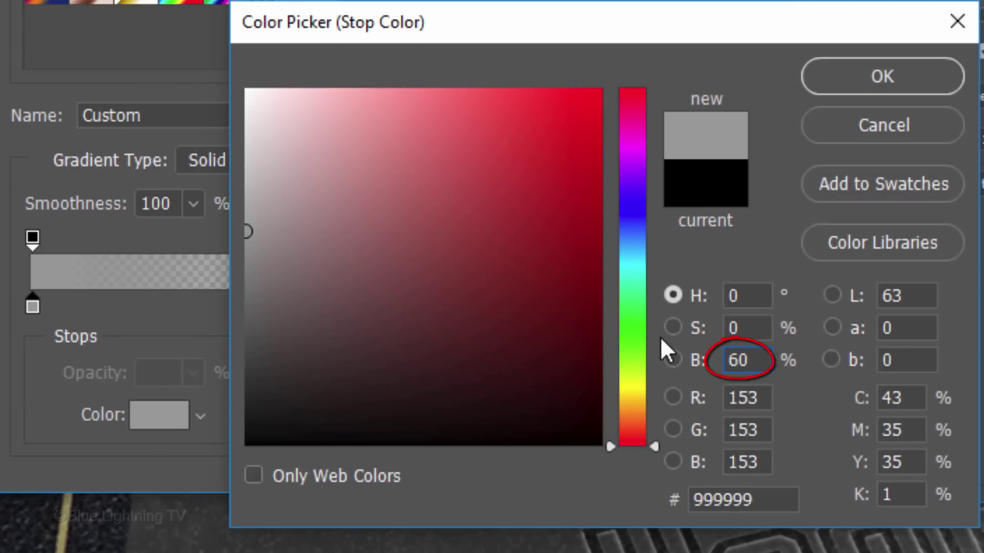
click(872, 76)
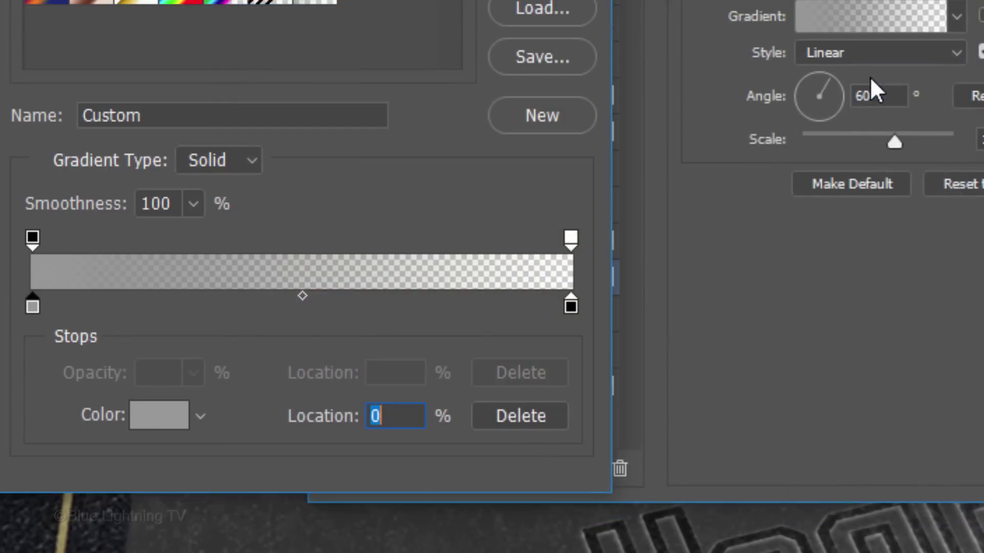
Move the right transparency stop to location 65 and confirm the gradient.
click(571, 237)
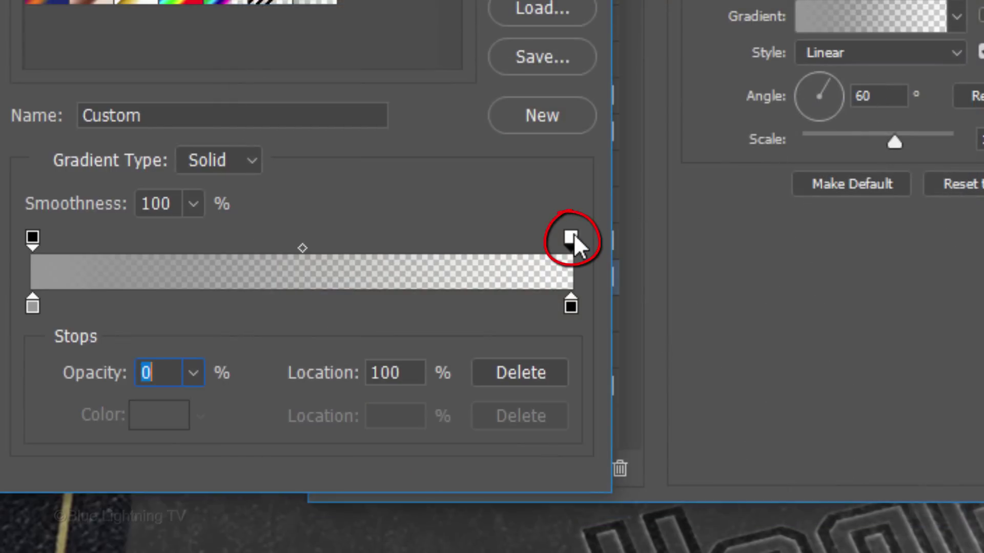
key(Tab)
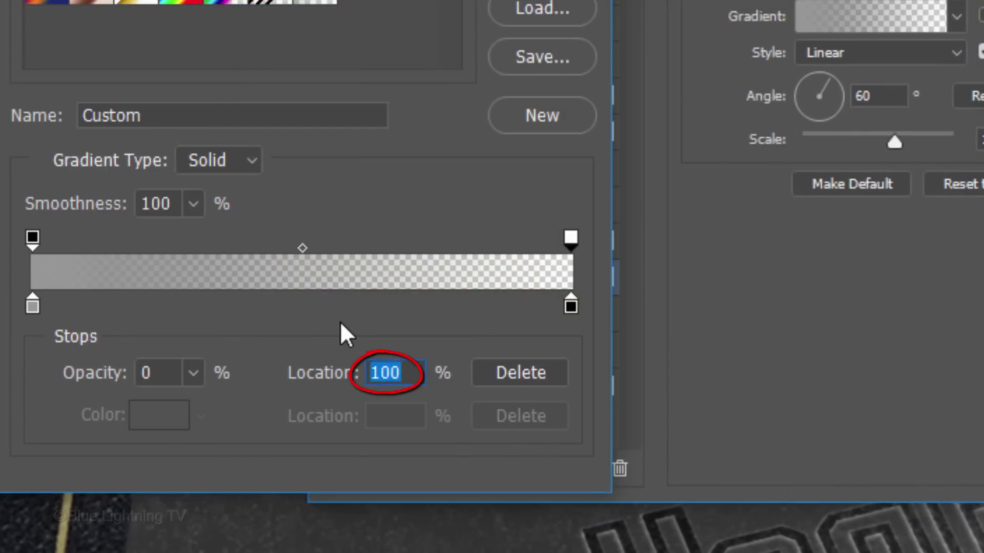
text(65)
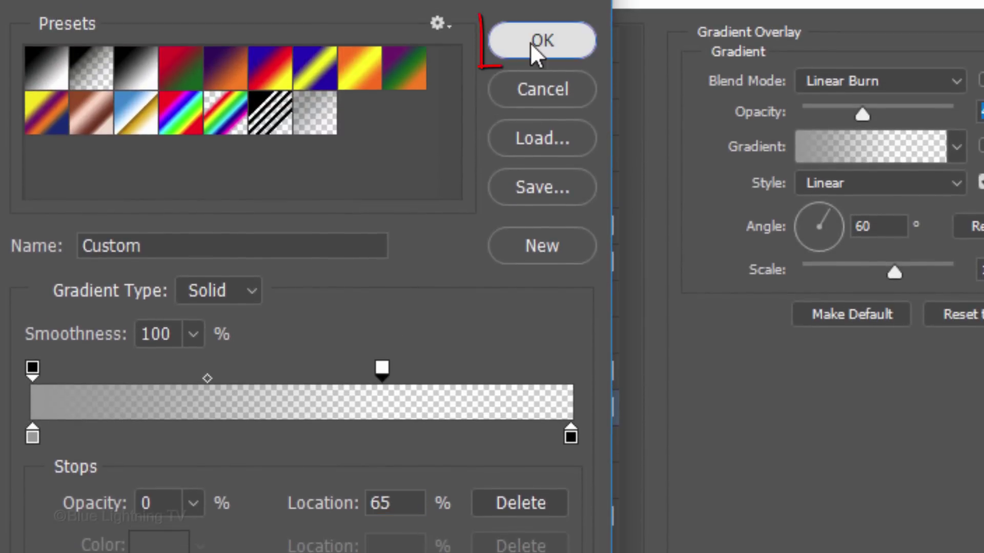
click(530, 42)
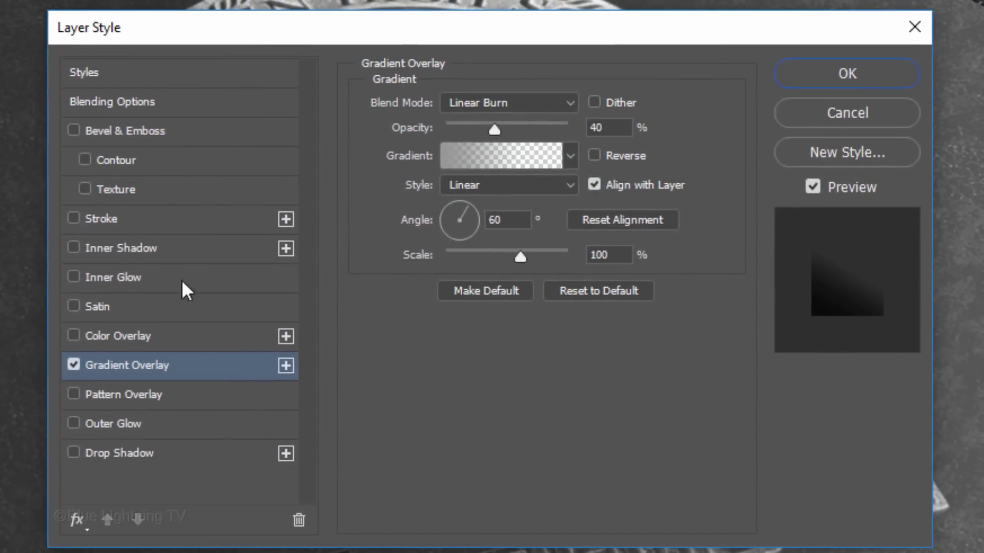
Add a Linear Burn drop shadow: 10% opacity, -135°, 3 px distance, 40% spread, 10 px size.
click(149, 451)
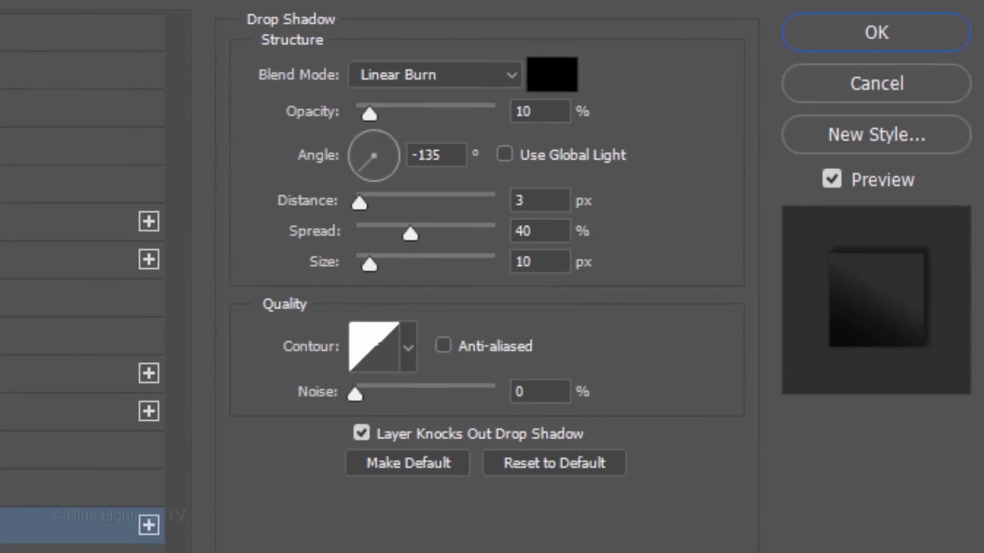
Accept the Shadows layer style and apply a 1.0 px Gaussian Blur.
click(864, 28)
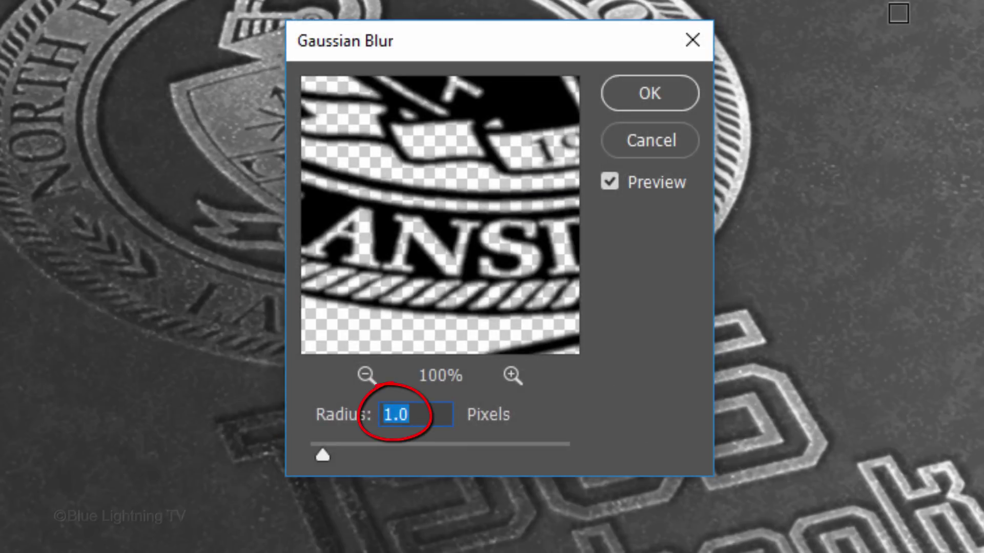
click(657, 101)
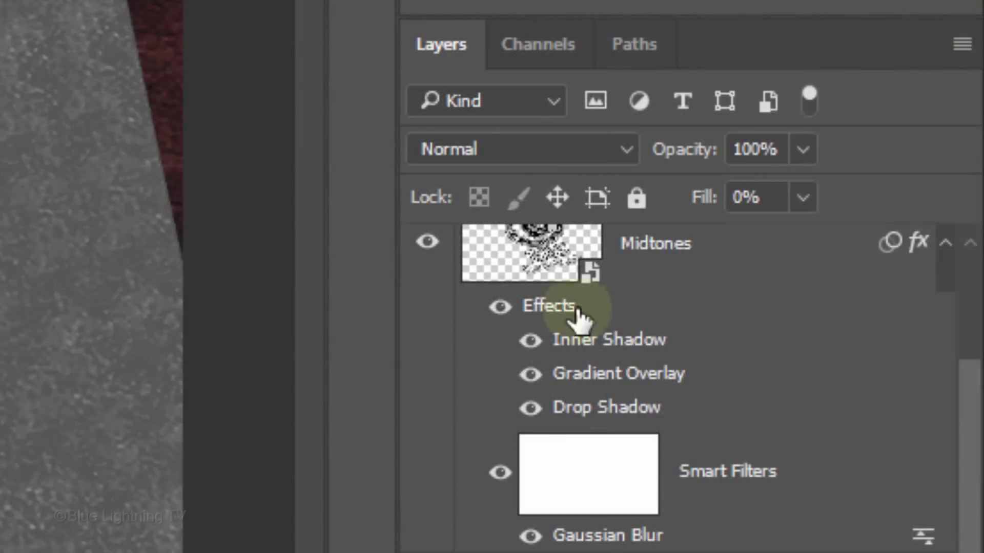
Add a Smooth Outer Bevel to Highlights: depth 300%, size 5, soften 5, shadow opacity 0.
drag(967, 478, 887, 305)
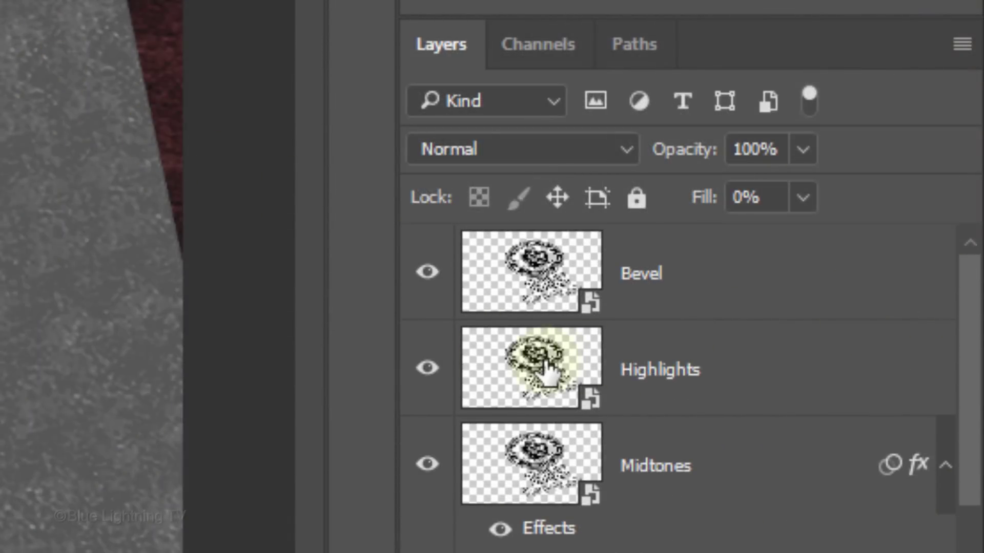
click(545, 364)
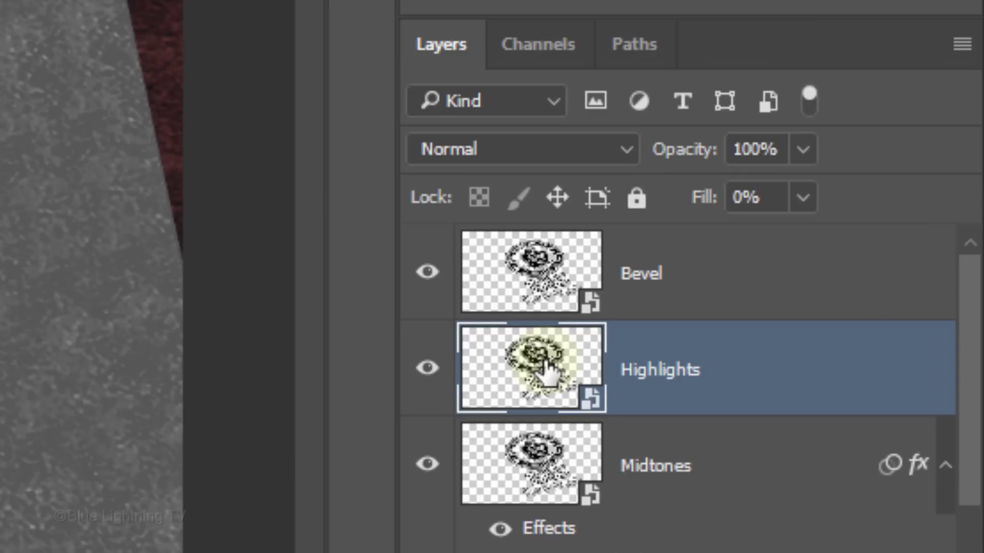
double_click(820, 381)
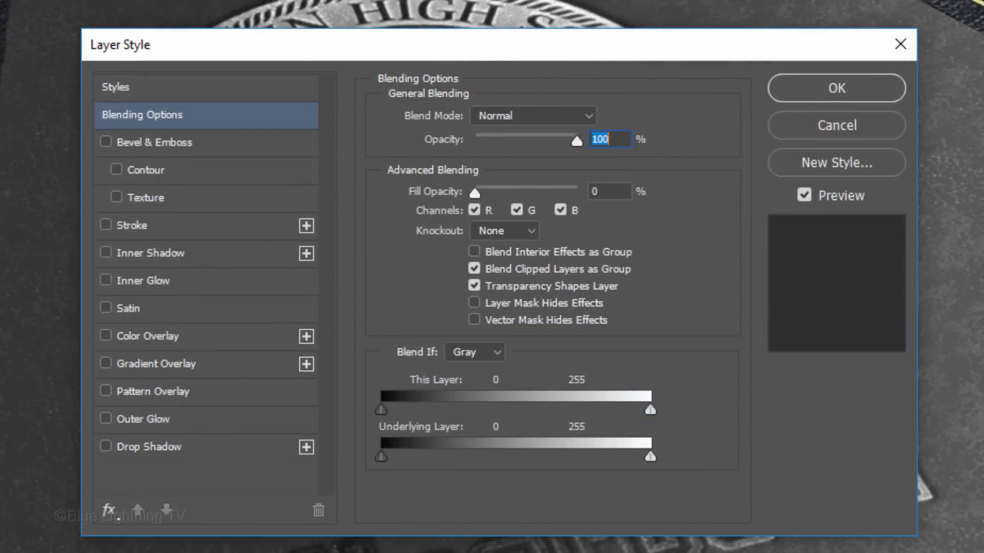
click(172, 139)
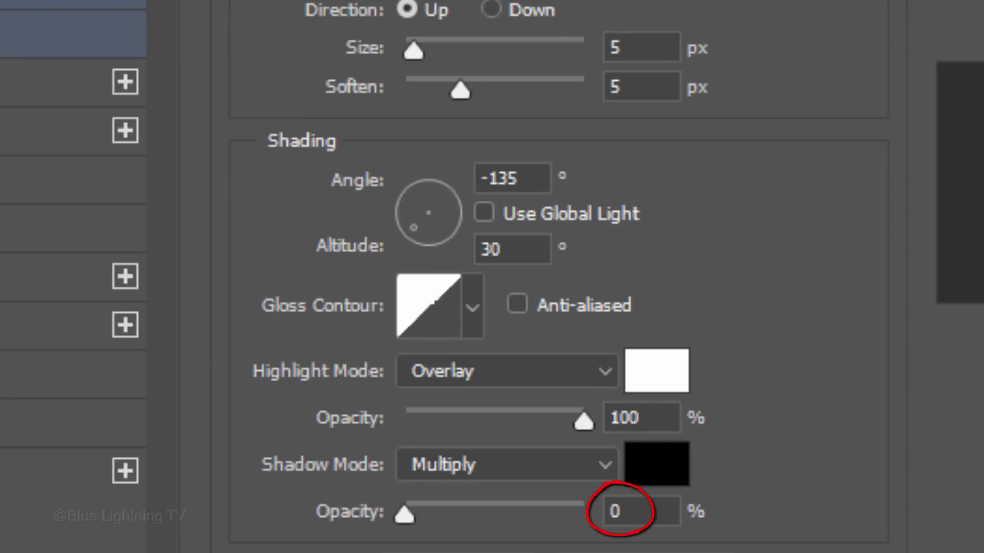
Add a white Color Dodge inner shadow: 14%, -135°, 0 px distance, 0% choke, 50 px size.
click(88, 229)
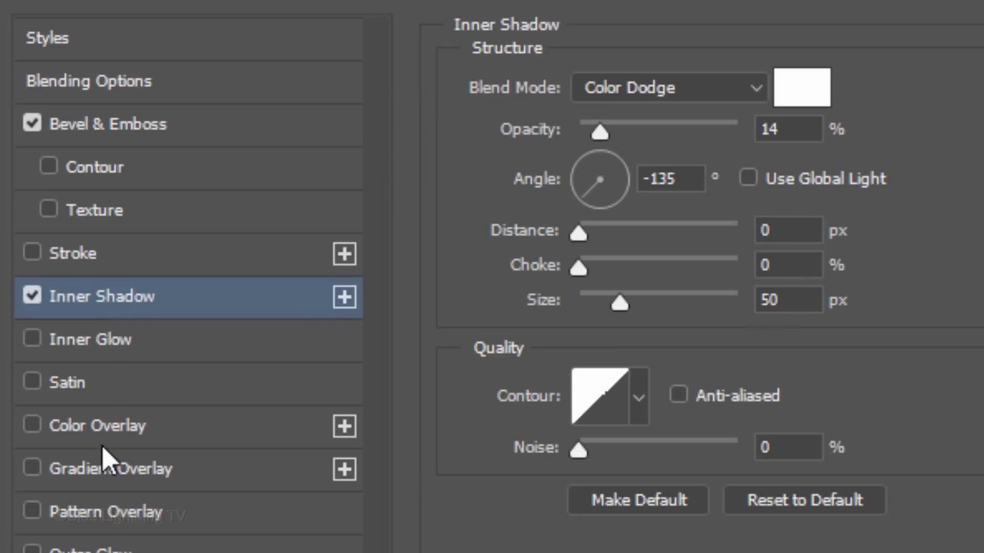
Add a Color Dodge gradient overlay at 20% opacity and -3° angle.
click(110, 477)
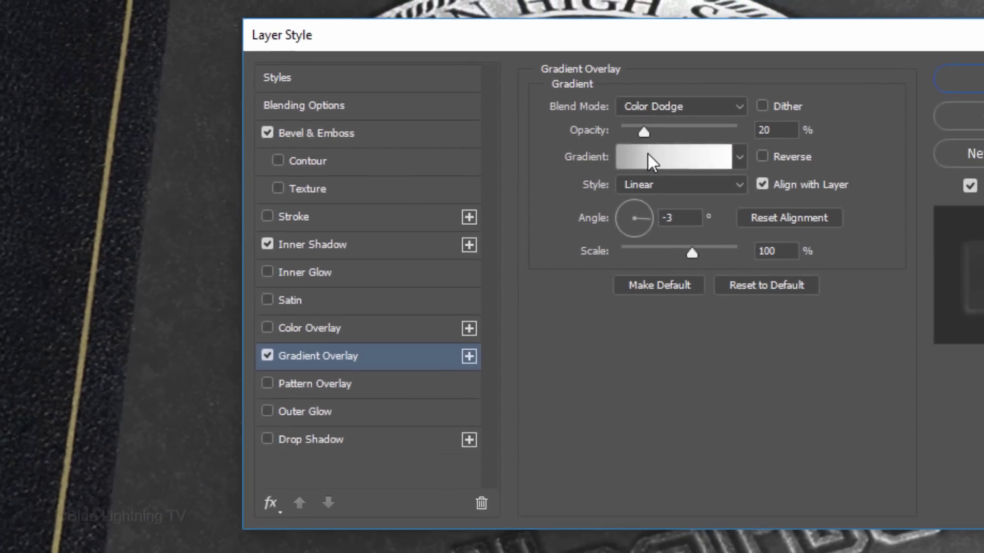
Base the overlay gradient on Foreground to Background and set its left stop to grey brightness 66.
click(622, 158)
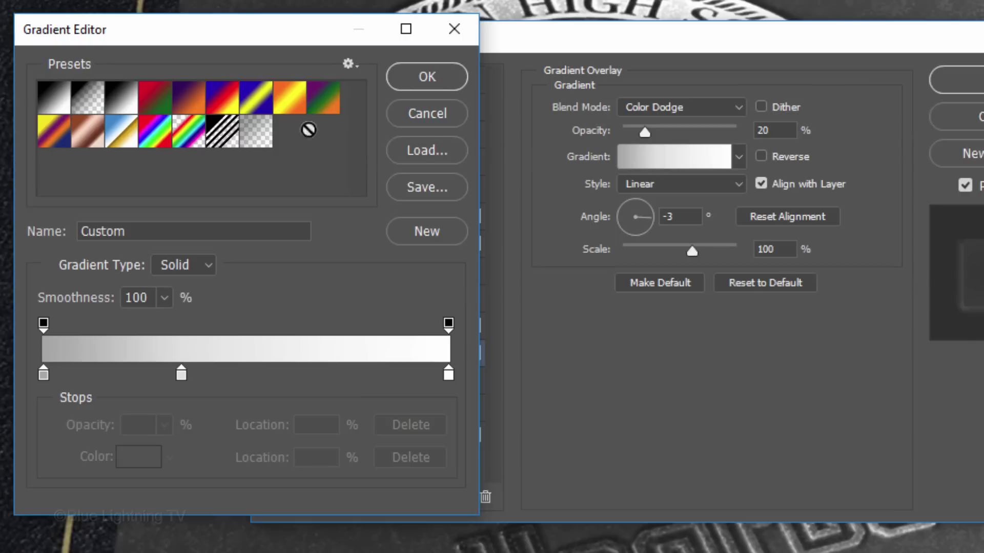
click(55, 102)
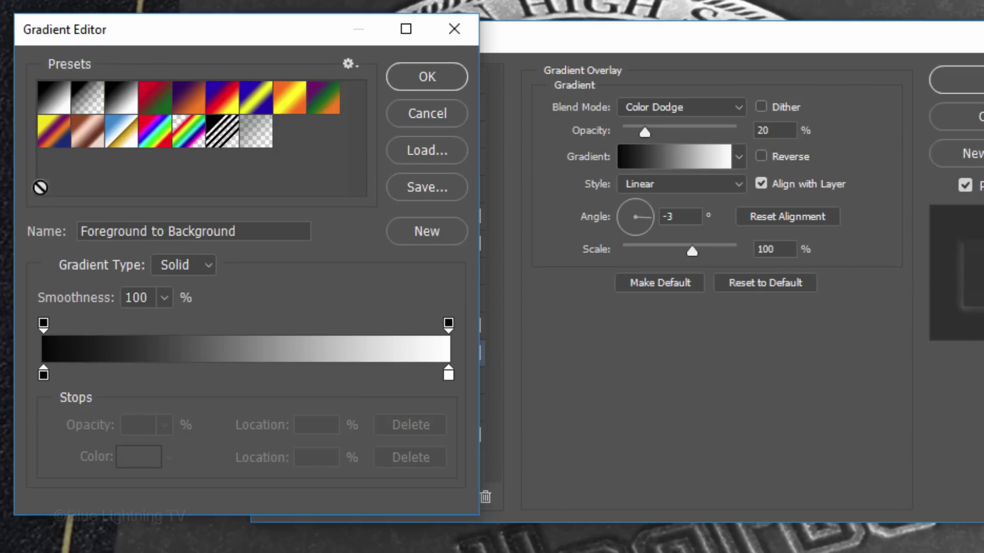
click(43, 374)
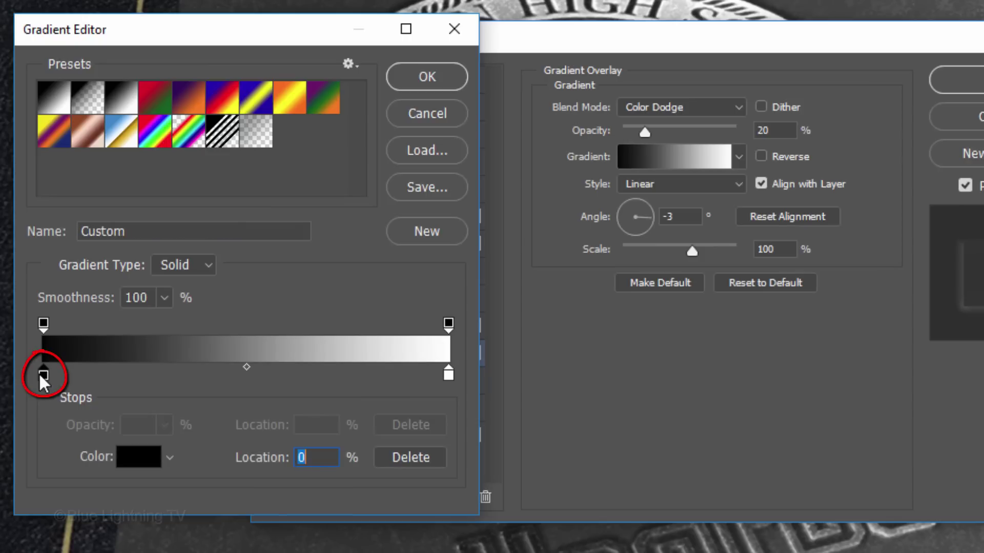
click(136, 464)
click(589, 414)
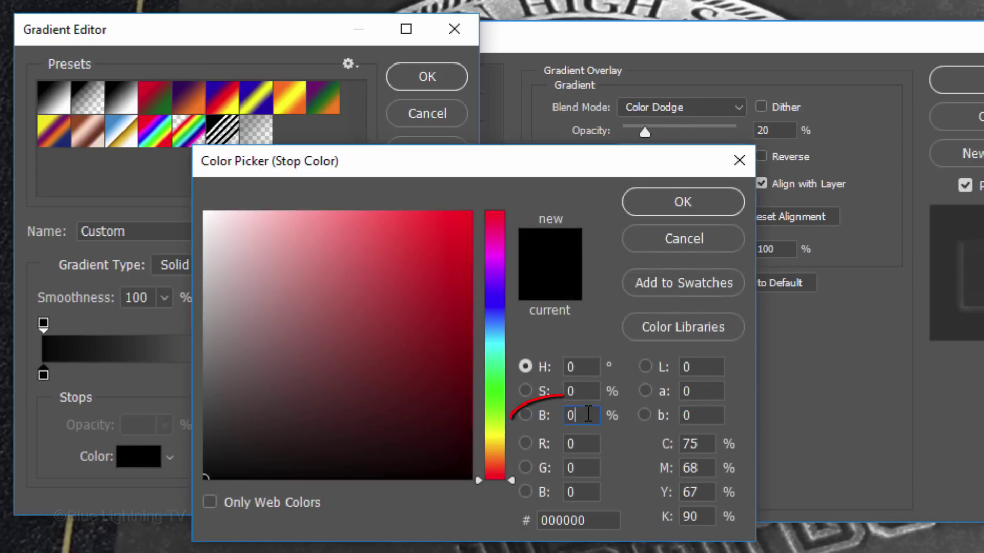
double_click(588, 414)
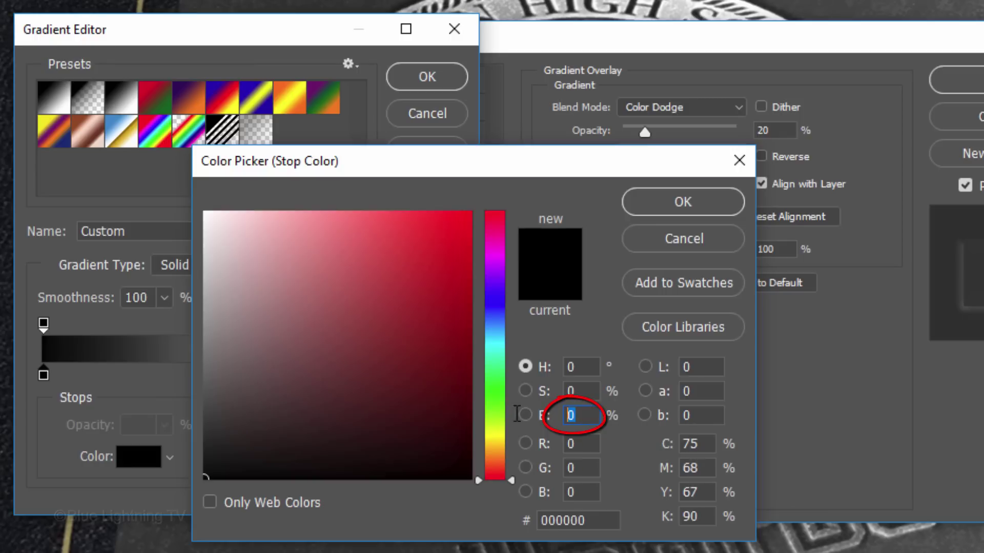
text(66)
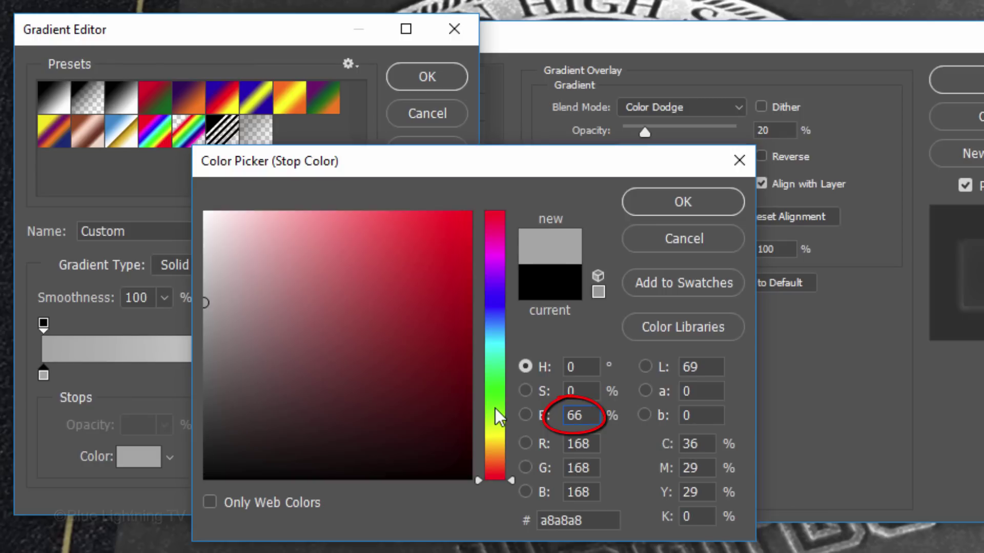
click(675, 199)
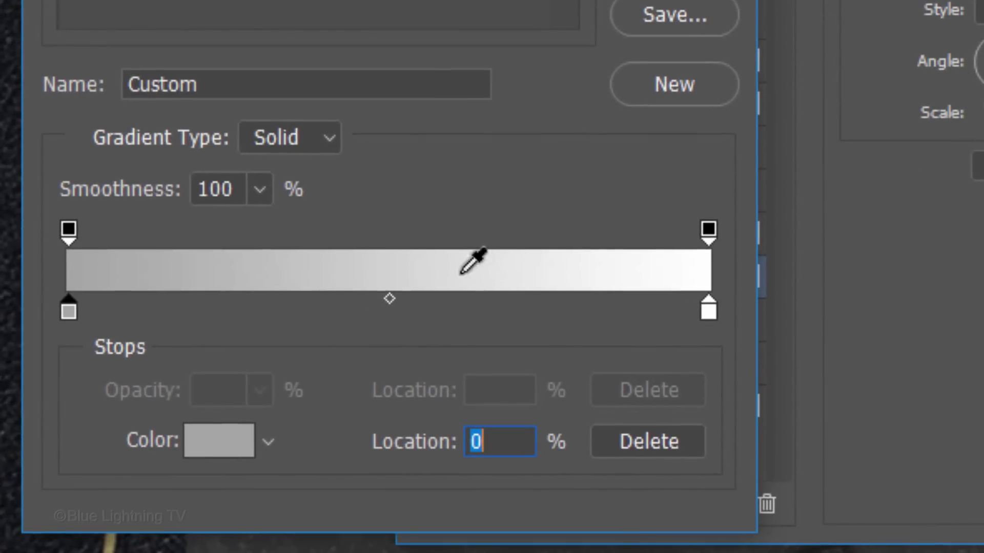
Add a light grey stop at 34% with brightness 88 and accept the gradient.
click(389, 308)
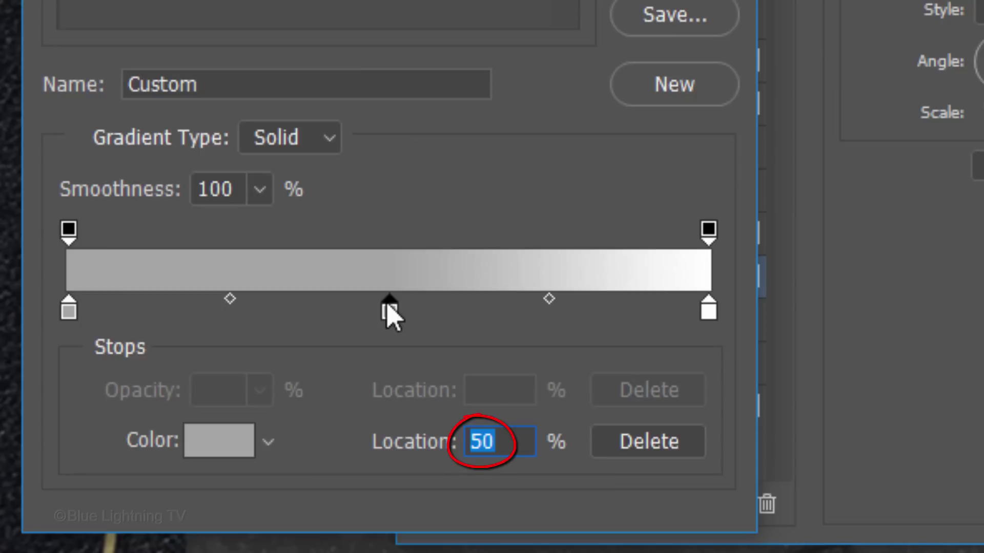
text(34)
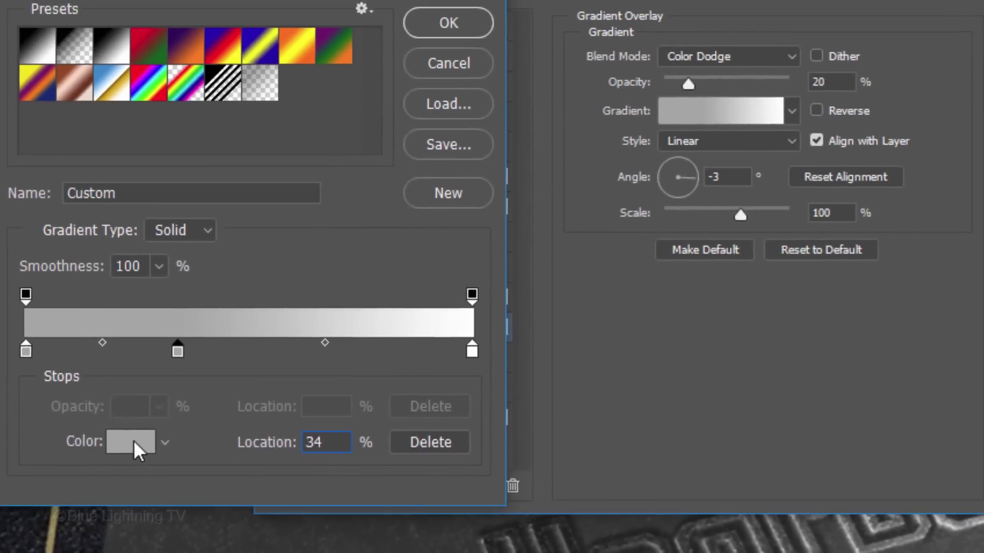
click(224, 444)
click(635, 396)
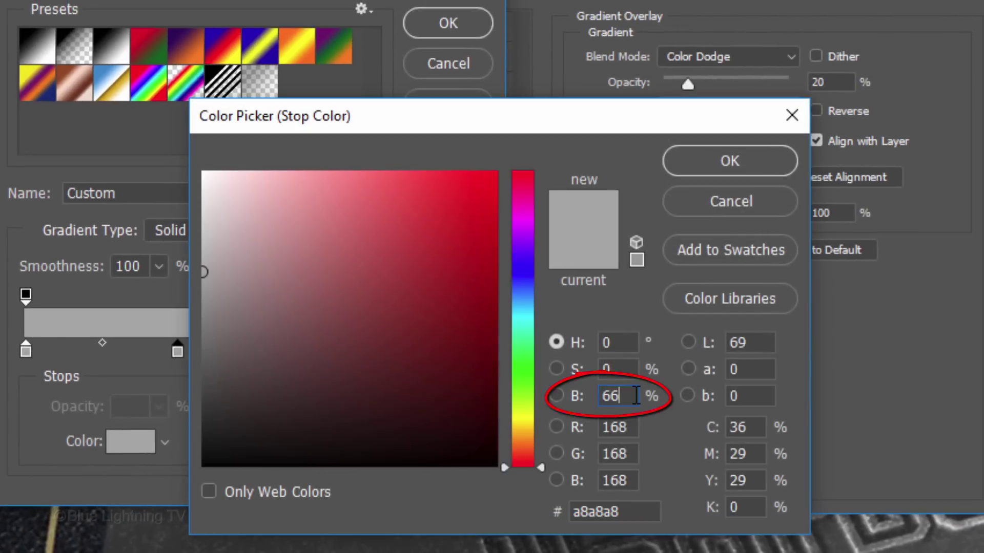
key(BackSpace)
key(BackSpace)
text(88)
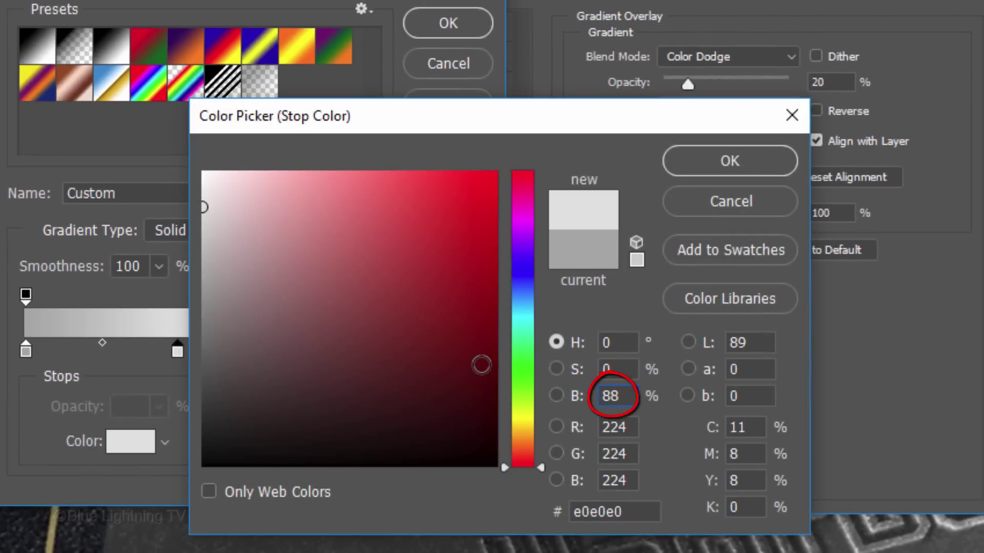
click(725, 158)
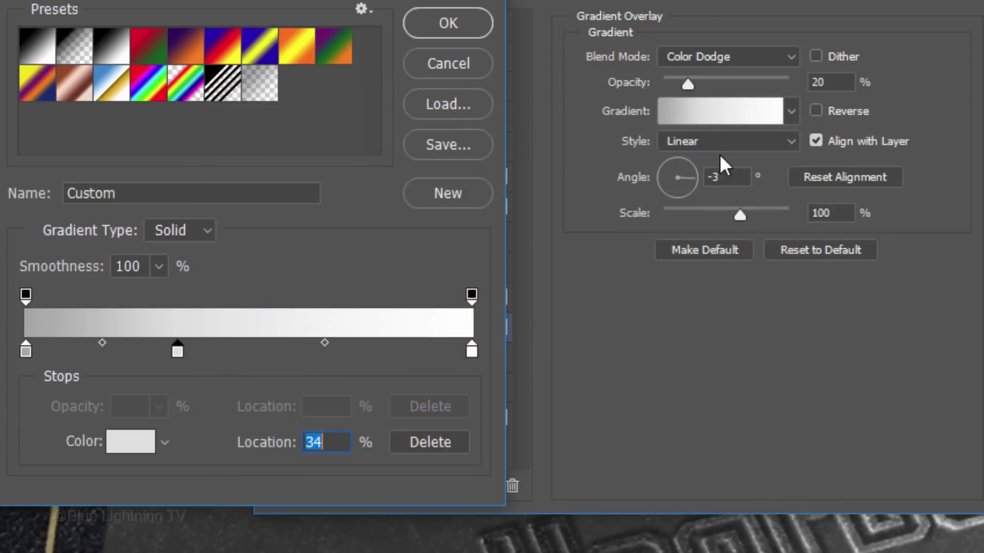
click(451, 22)
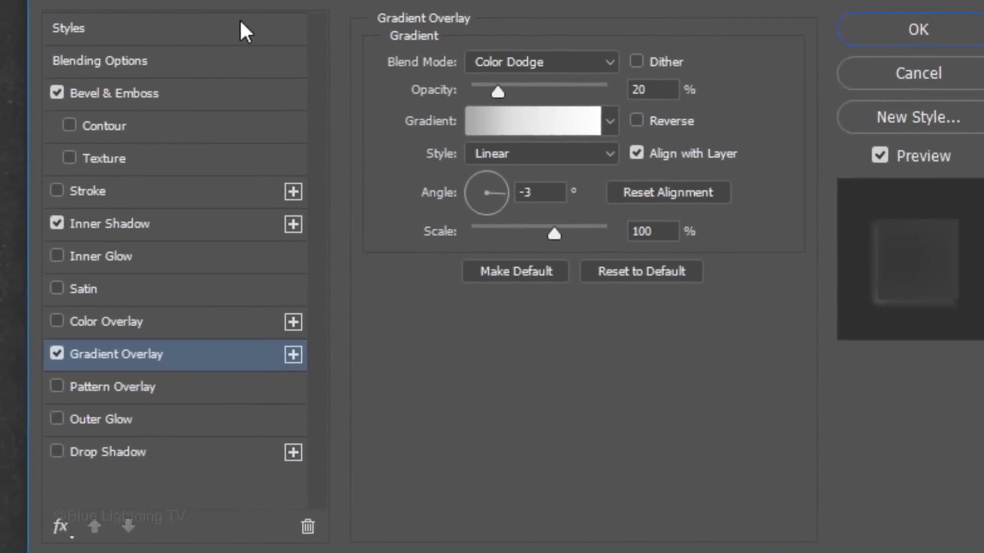
Add a Multiply drop shadow at 30% opacity, -90°, 6 px distance, 10 px size, and apply.
click(71, 457)
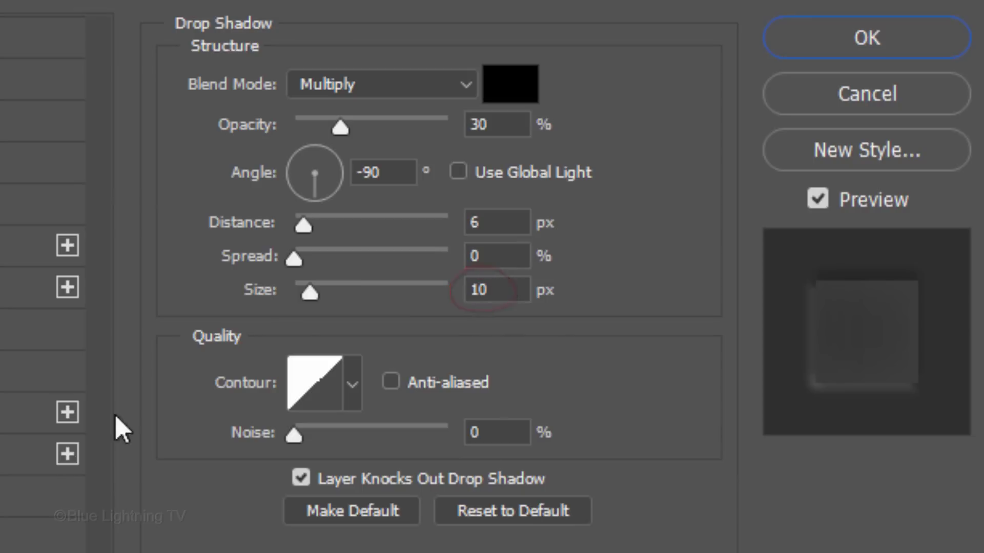
click(833, 31)
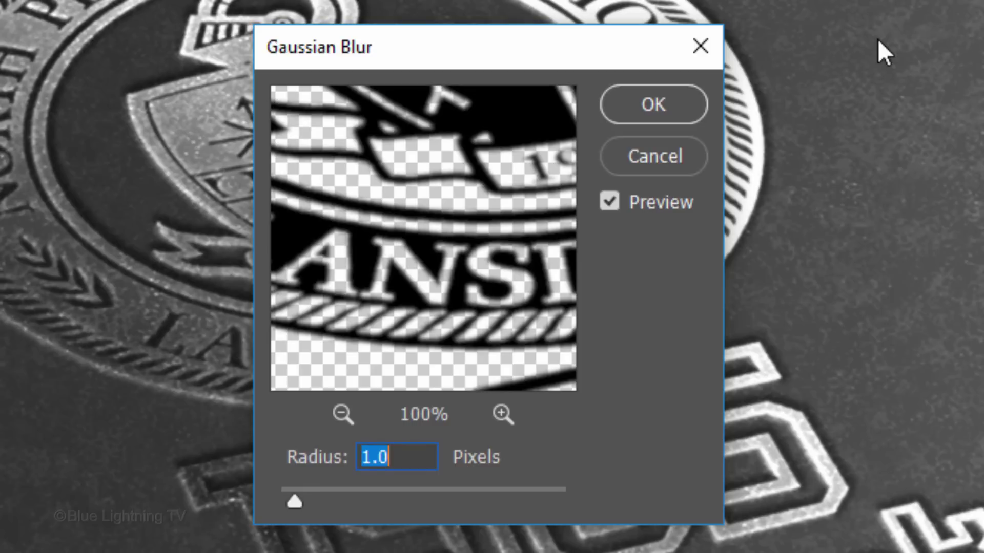
Apply the 1.0 px Gaussian Blur and select the Bevel layer.
click(640, 106)
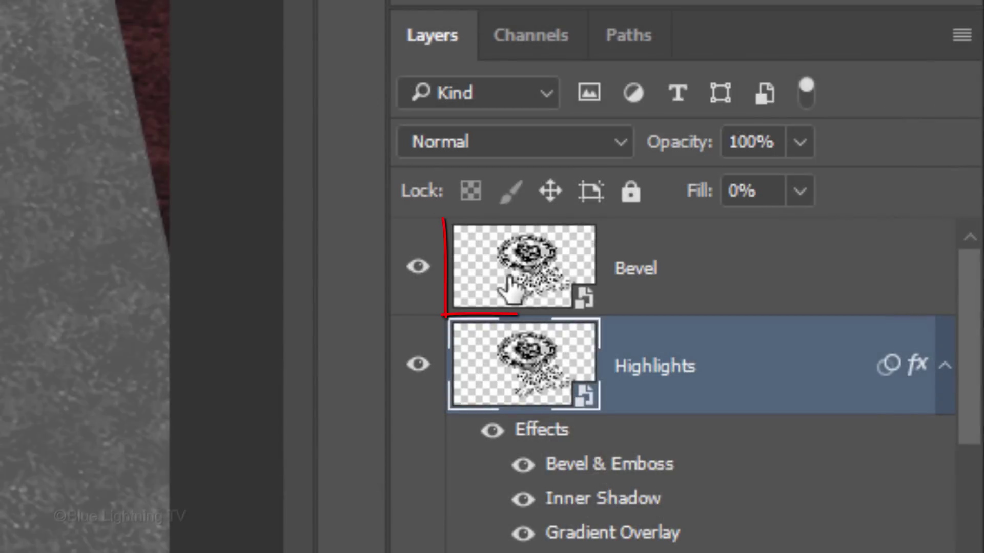
click(509, 289)
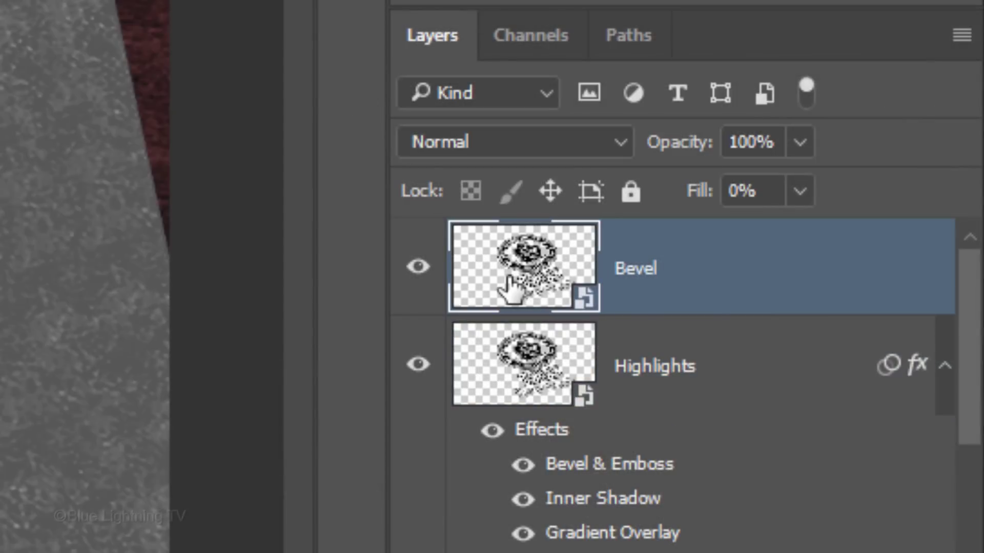
Give Bevel a white Color Dodge Inner Shadow: 100%, -135°, 4 px distance, 7 px size.
double_click(777, 282)
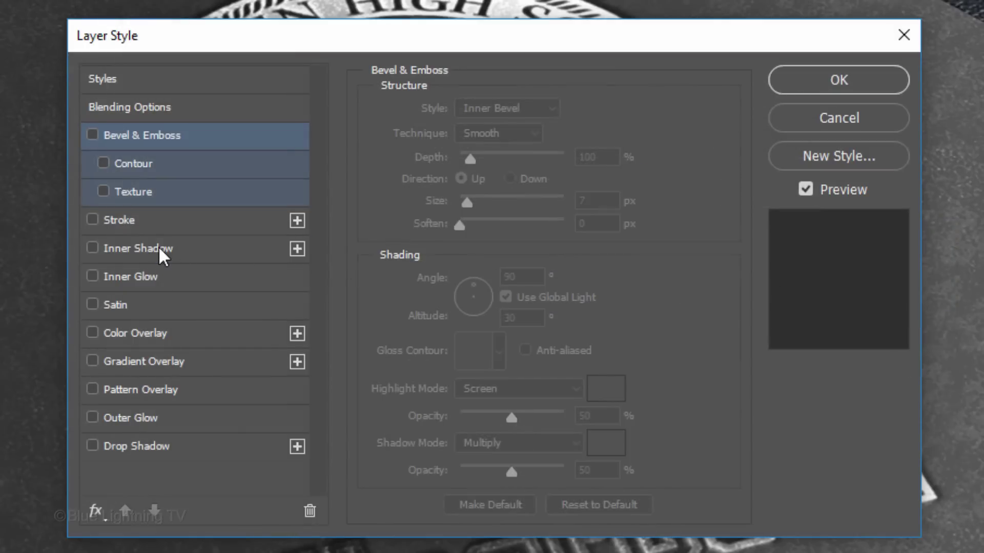
click(154, 250)
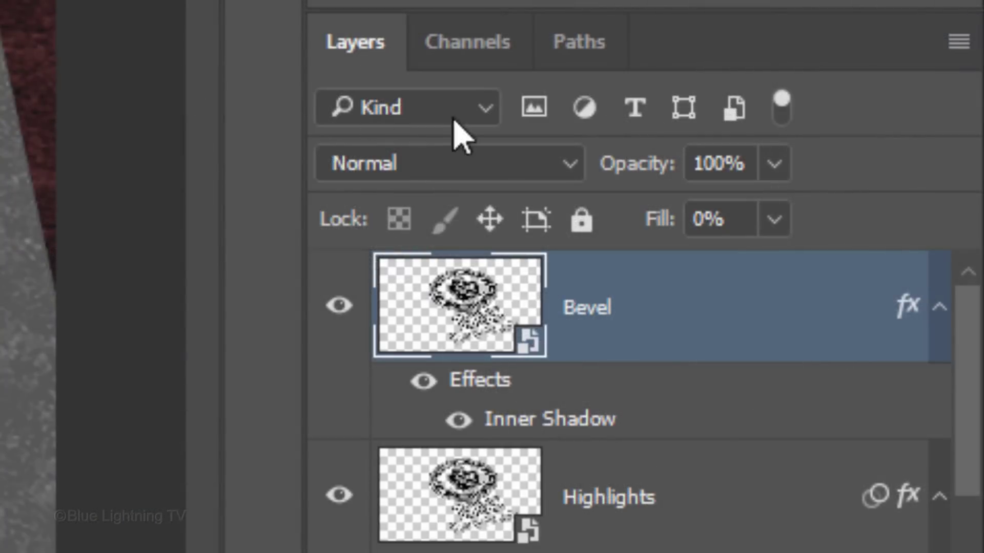
Set the Bevel layer to 80% opacity and group it with Ctrl+G into a group named 'Bevel'.
double_click(728, 165)
text(80)
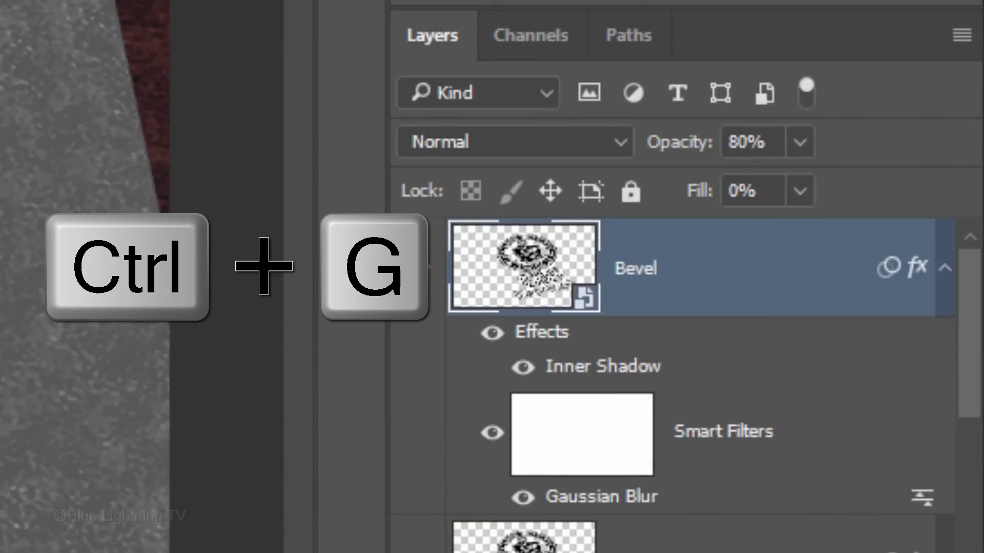
key(ctrl+g)
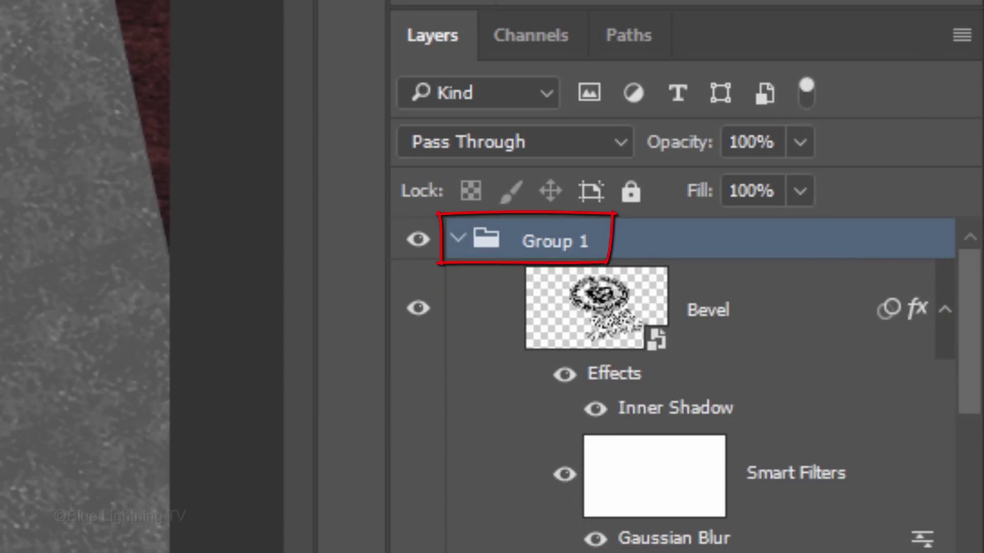
double_click(536, 242)
text(Beve)
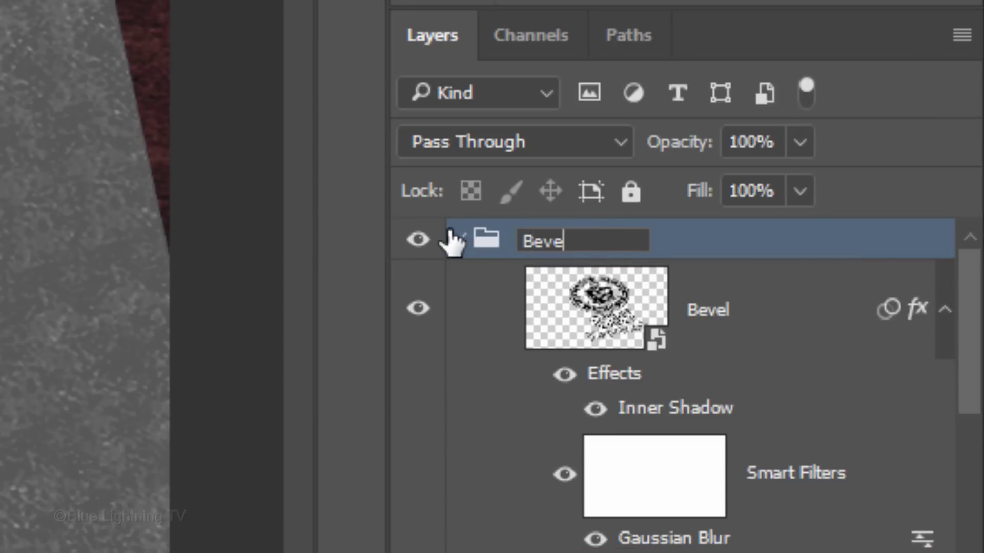
text(l)
key(Return)
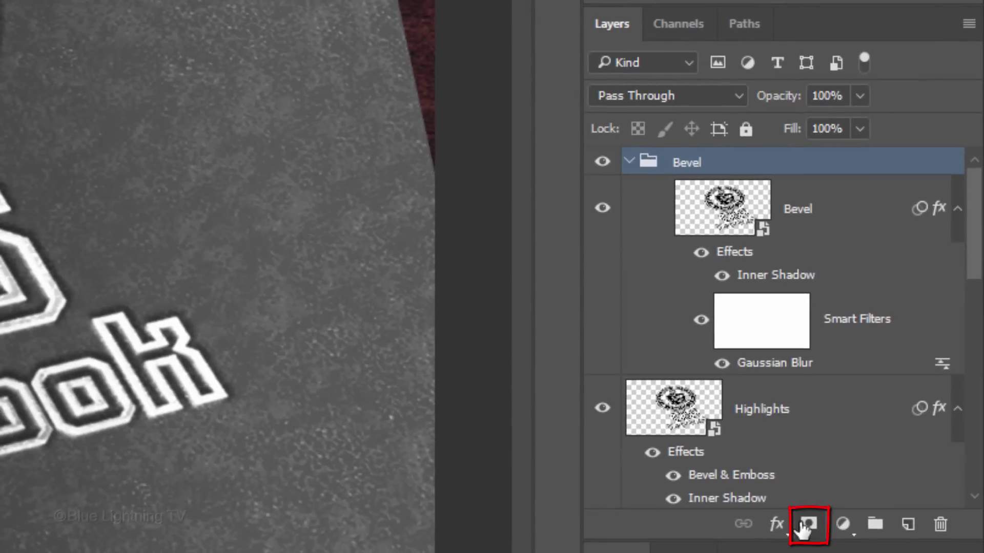
Add a white mask to the Bevel group and load the Black, White gradient in the Gradient Tool.
click(807, 524)
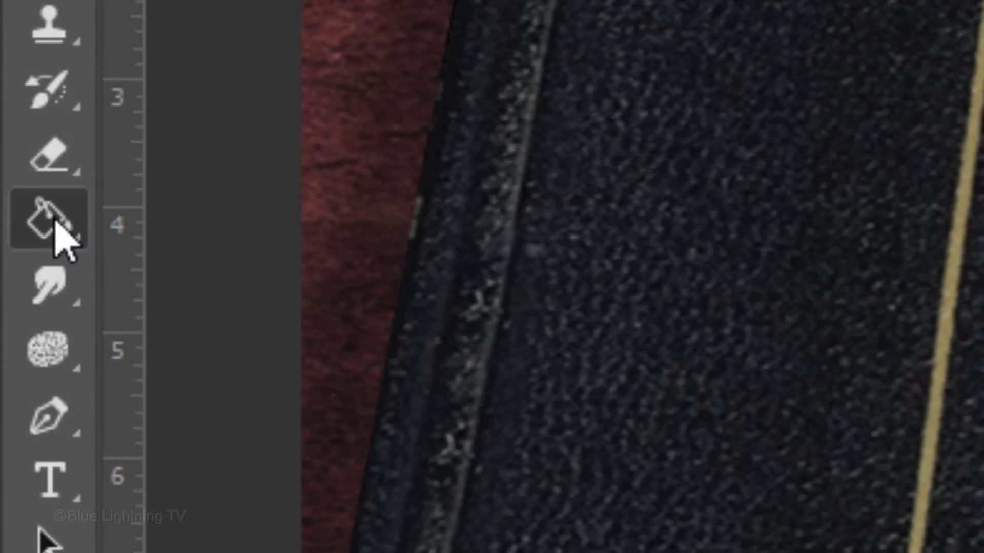
right_click(59, 236)
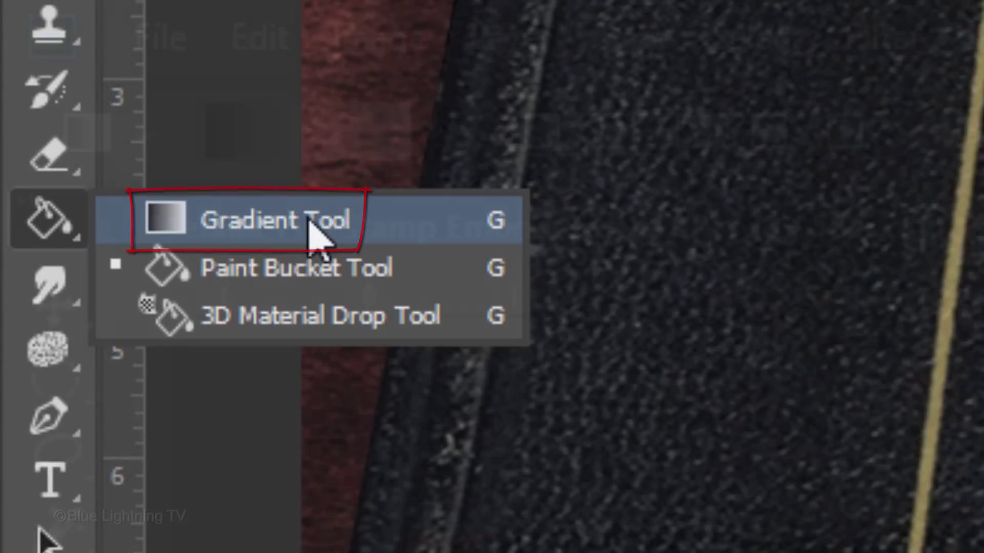
click(315, 236)
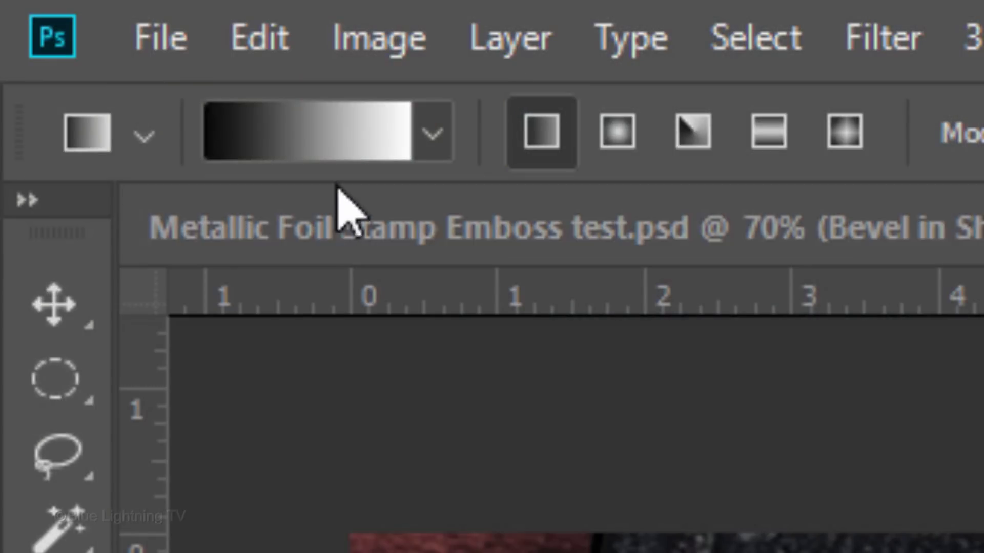
click(331, 134)
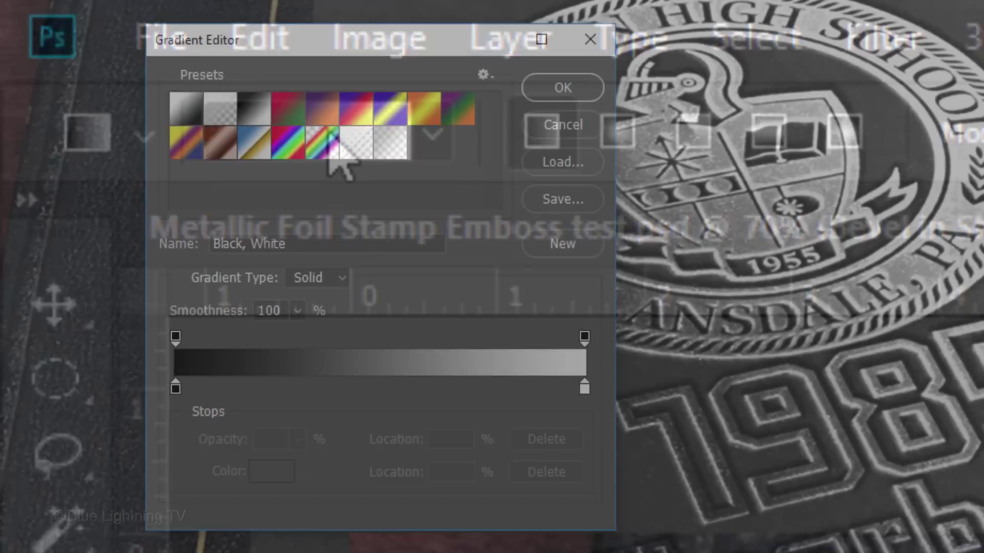